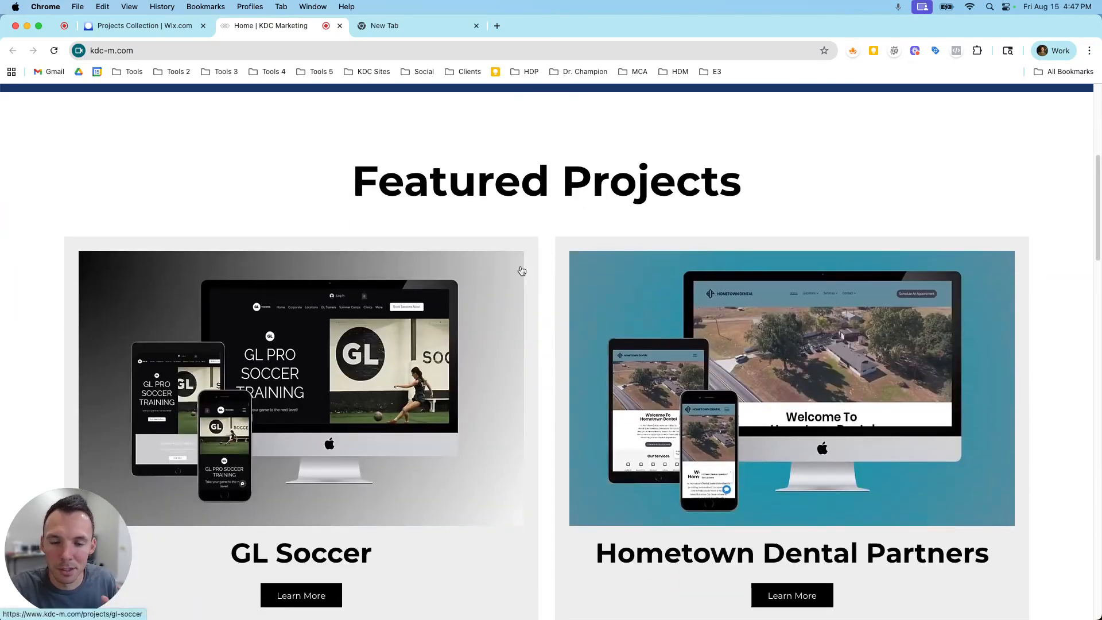
Look over the Featured Projects section on the KDC Marketing homepage and open the GL Soccer project page.
scroll(520, 271, "down", 5)
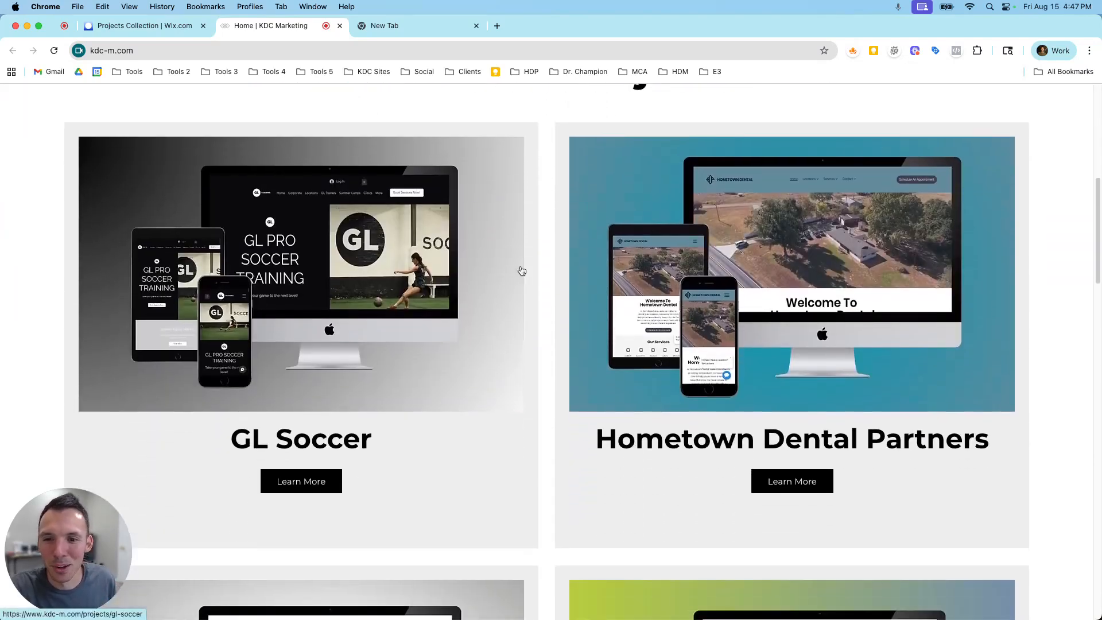
scroll(520, 271, "down", 3)
Examine the GL Soccer project page, including its main image, description, What We Did list and results.
scroll(520, 270, "down", 3)
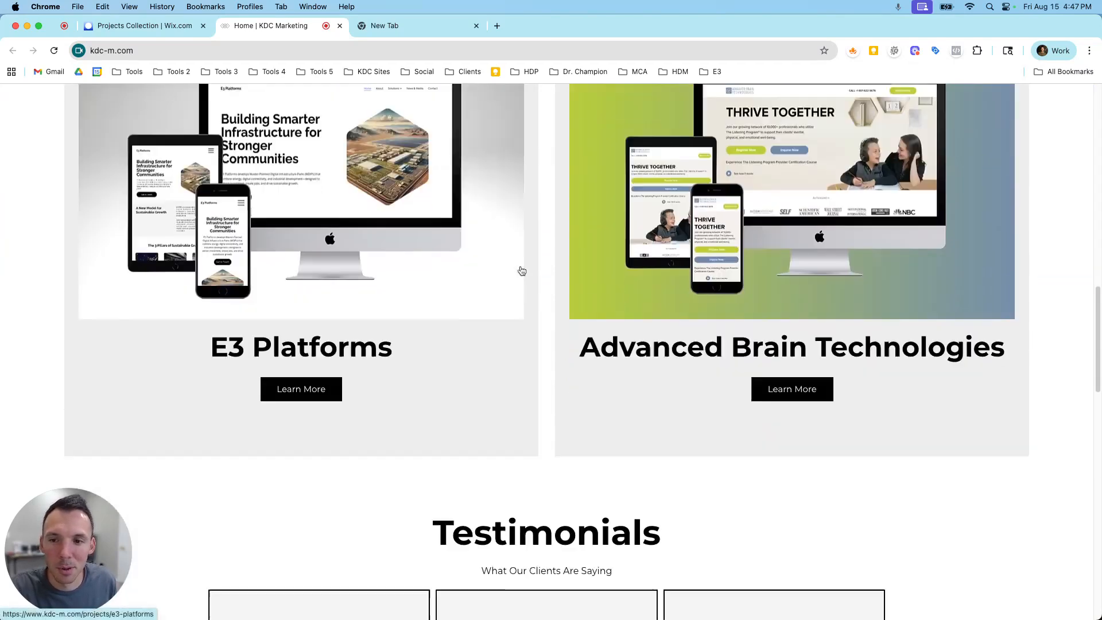
scroll(519, 272, "up", 8)
left_click(433, 251)
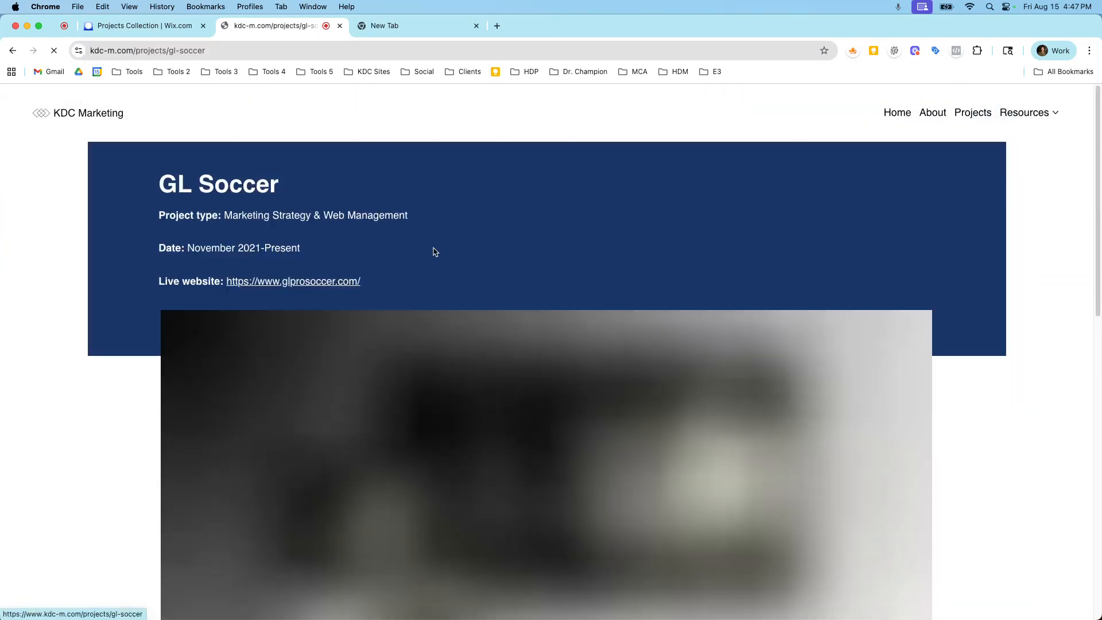
scroll(499, 295, "down", 3)
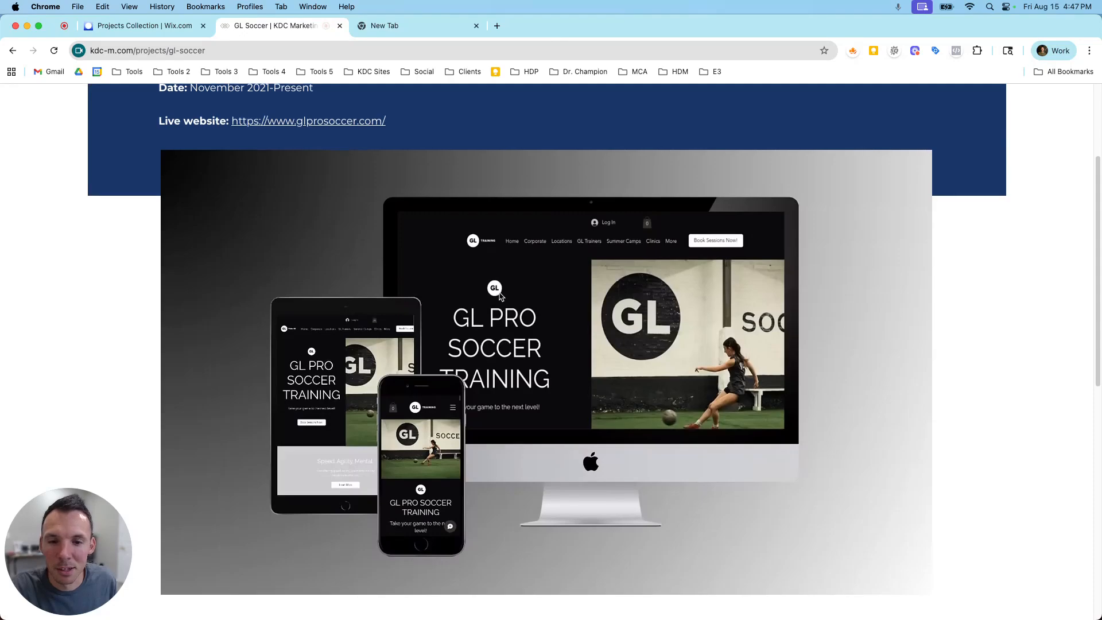
scroll(500, 296, "down", 9)
scroll(499, 294, "up", 12)
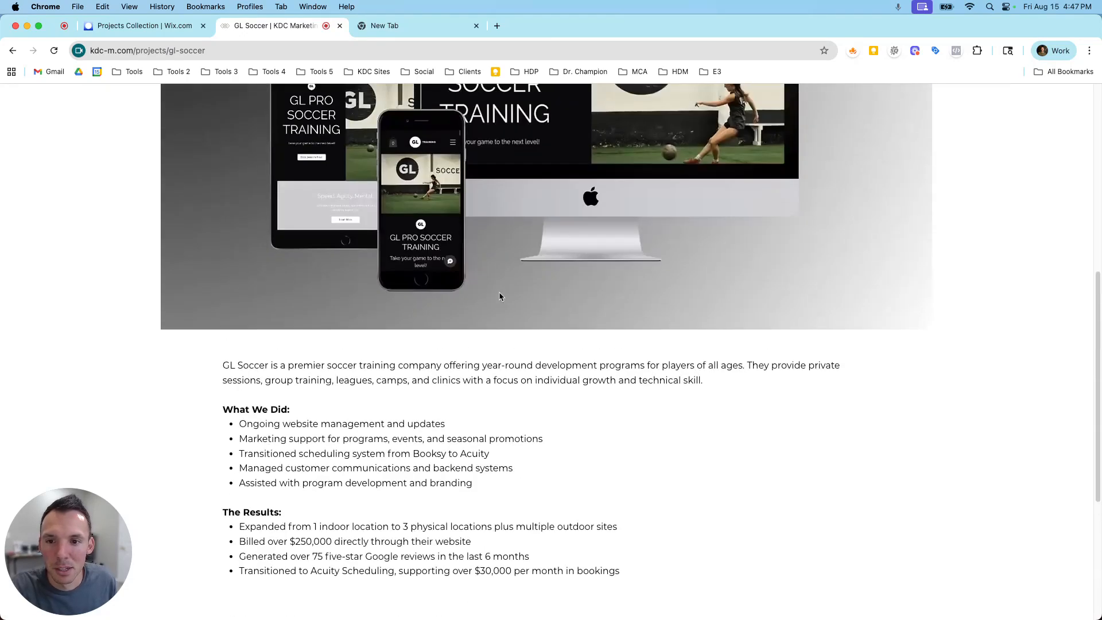
scroll(509, 287, "down", 7)
scroll(508, 283, "down", 6)
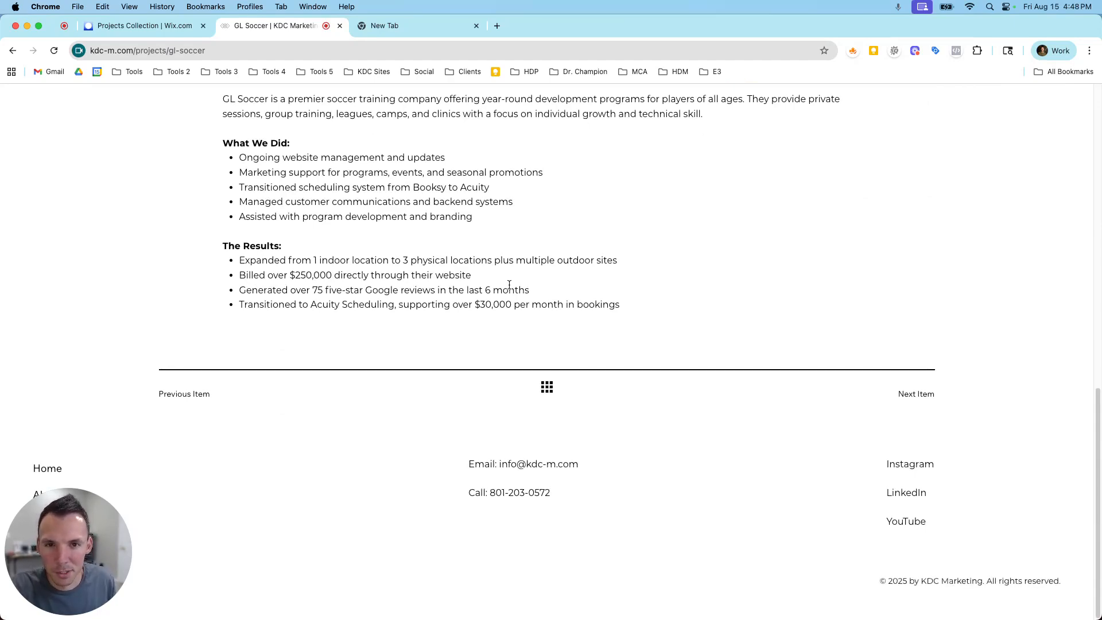
scroll(509, 284, "up", 9)
scroll(524, 275, "down", 9)
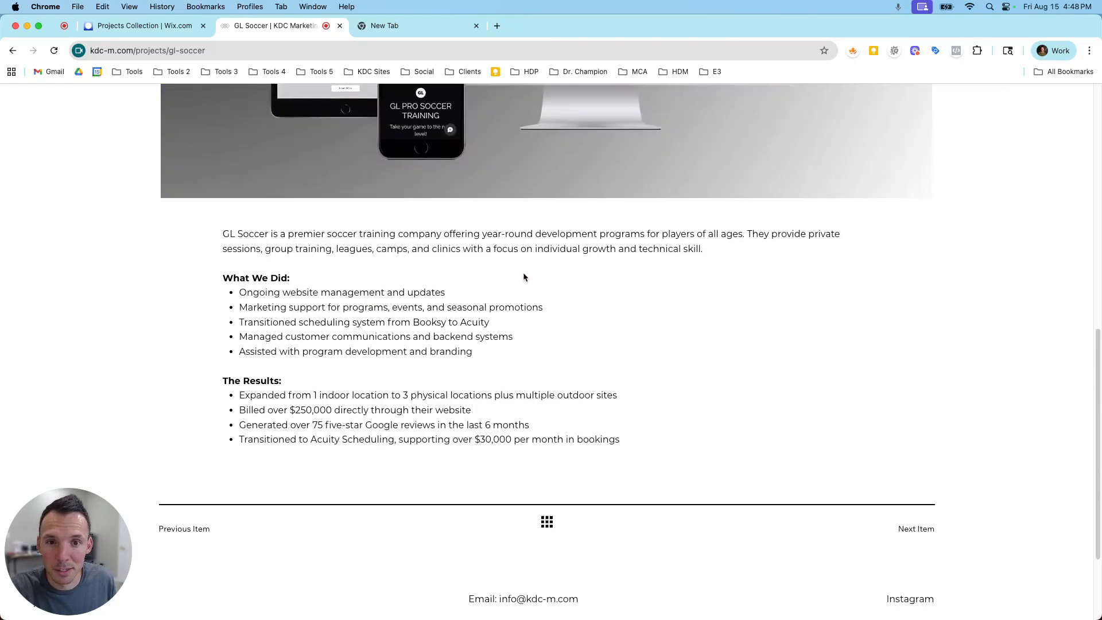
scroll(494, 349, "up", 10)
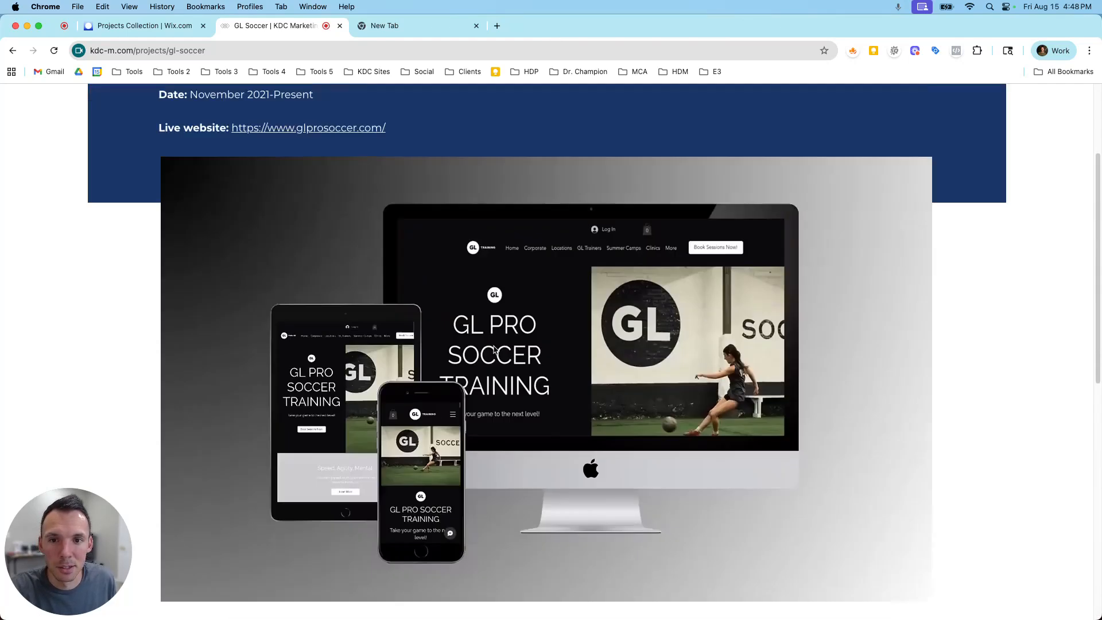
Switch to the Wix dashboard and reopen the Projects collection from the CMS overview.
left_click(153, 30)
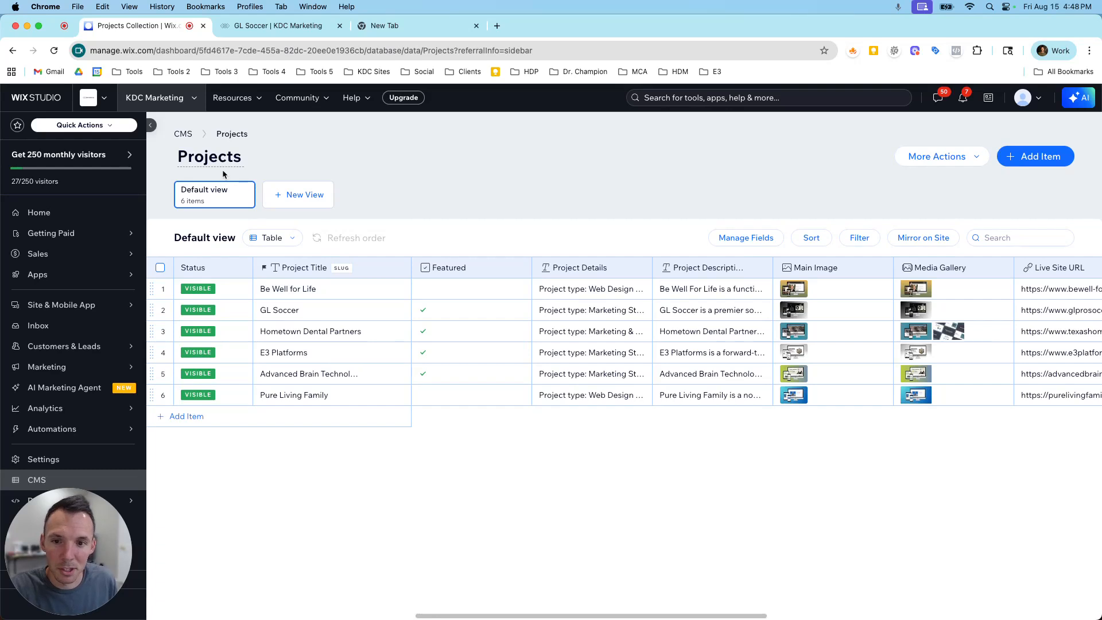
left_click(191, 142)
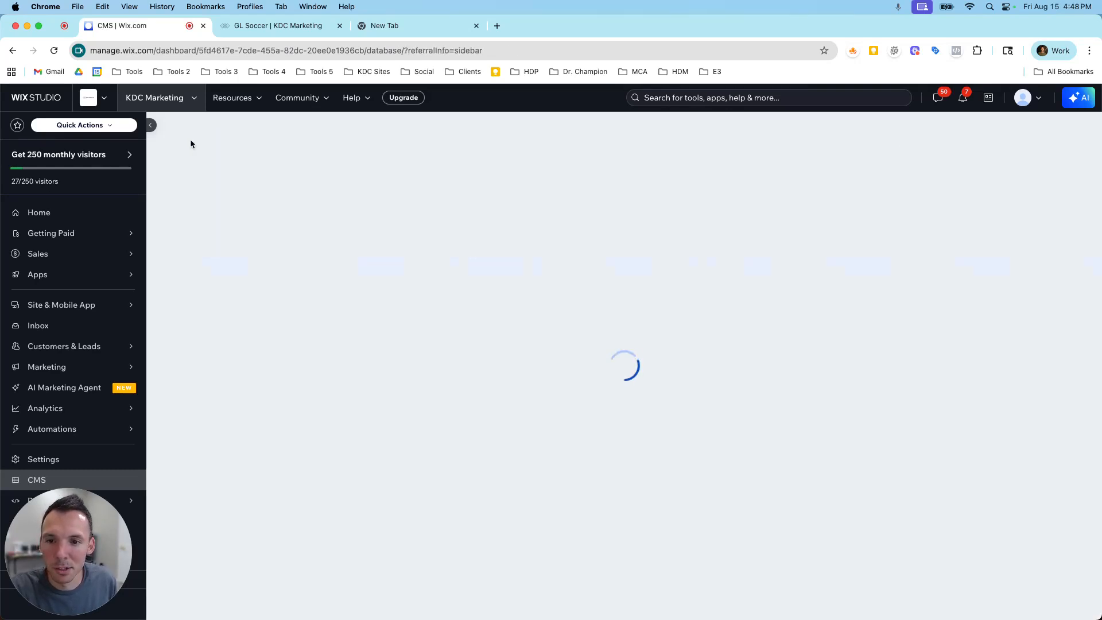
left_click(313, 310)
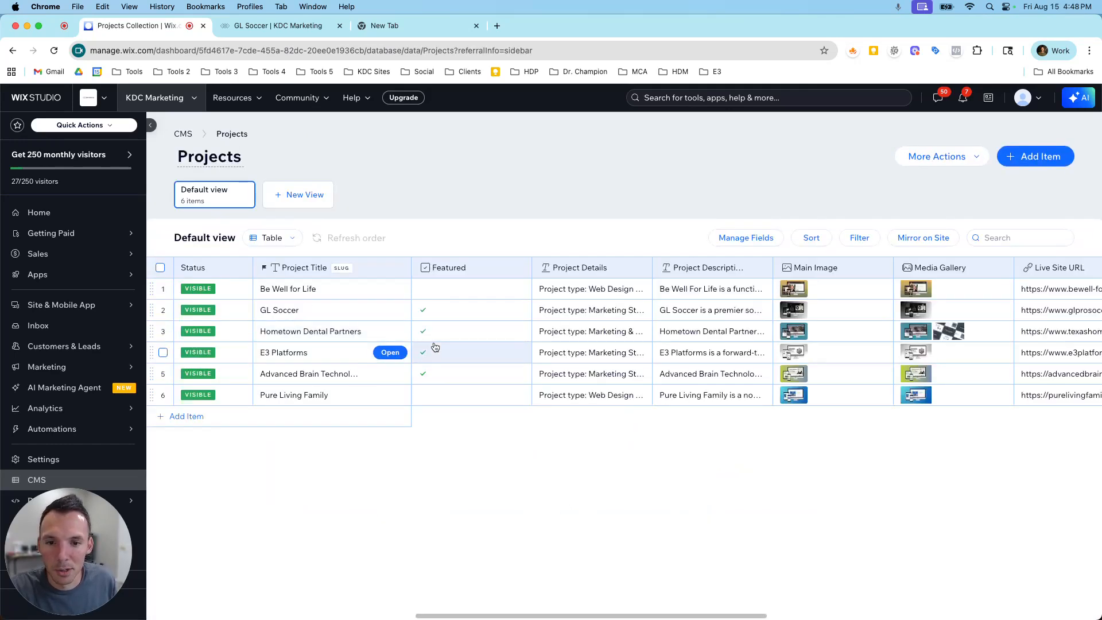
Review the columns of the Projects collection and add a Rich content field named Rich Content.
scroll(714, 319, "right", 5)
scroll(684, 323, "right", 1)
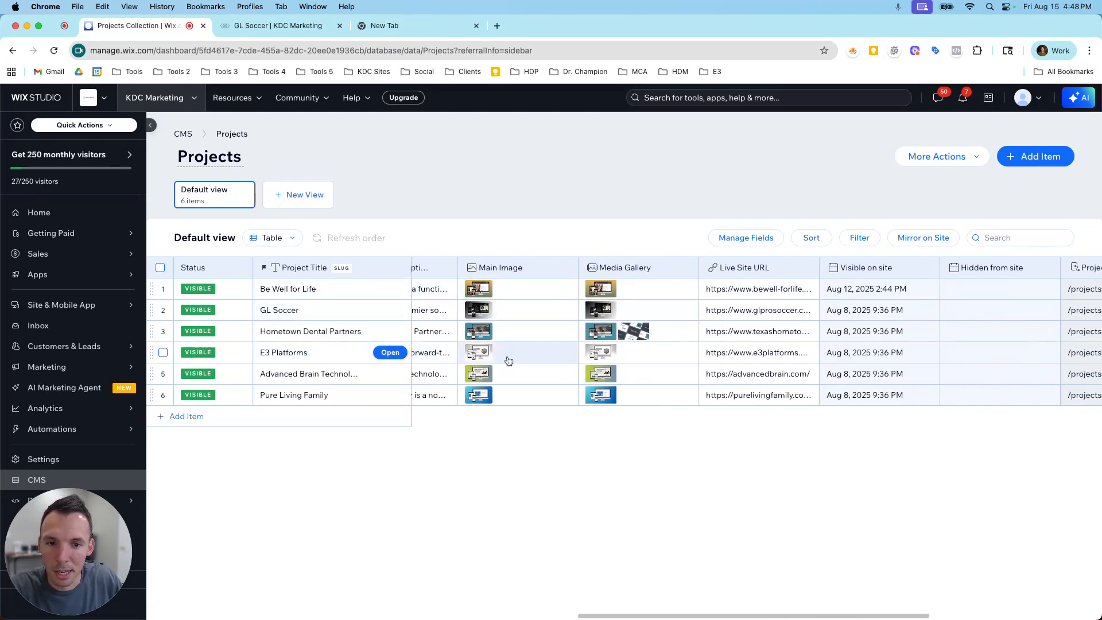
scroll(507, 359, "right", 5)
scroll(507, 359, "right", 1)
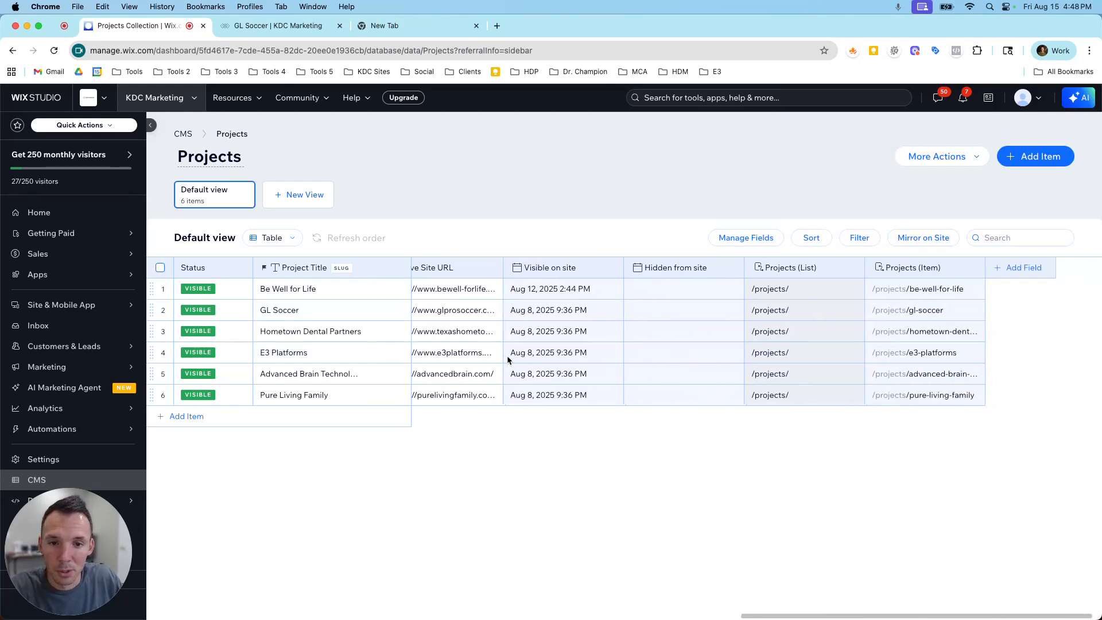
scroll(507, 359, "left", 2)
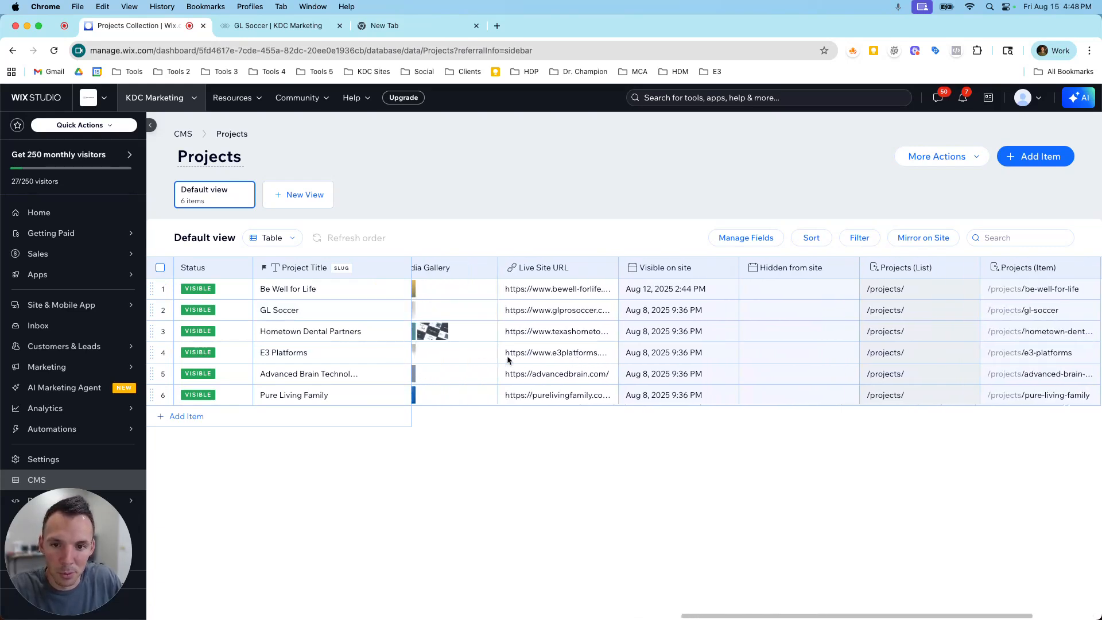
scroll(507, 359, "right", 2)
left_click(992, 270)
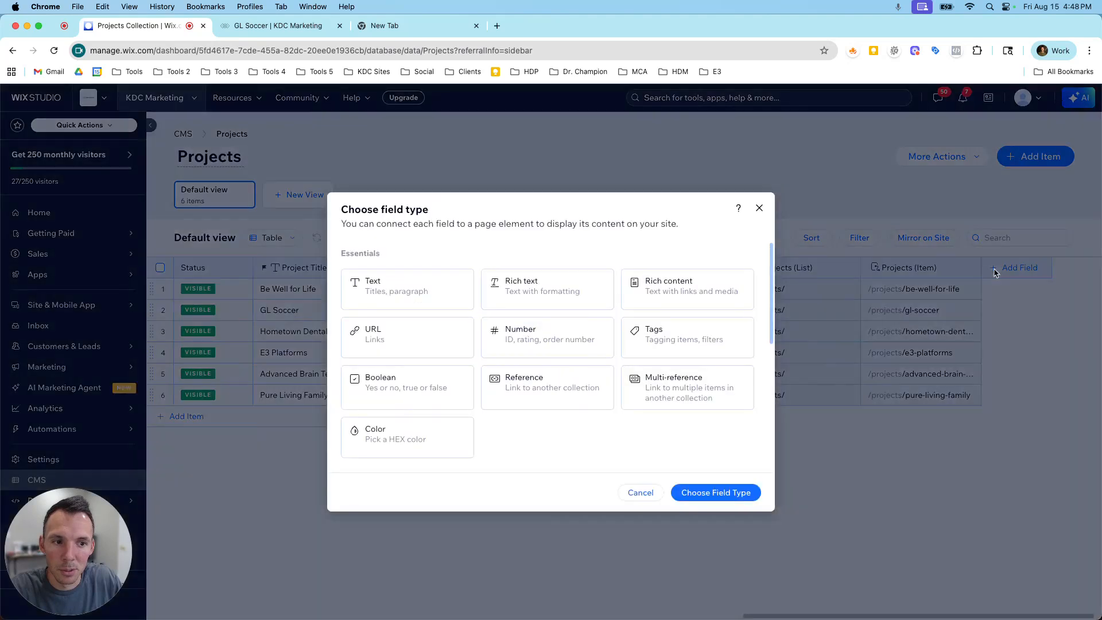
left_click(641, 293)
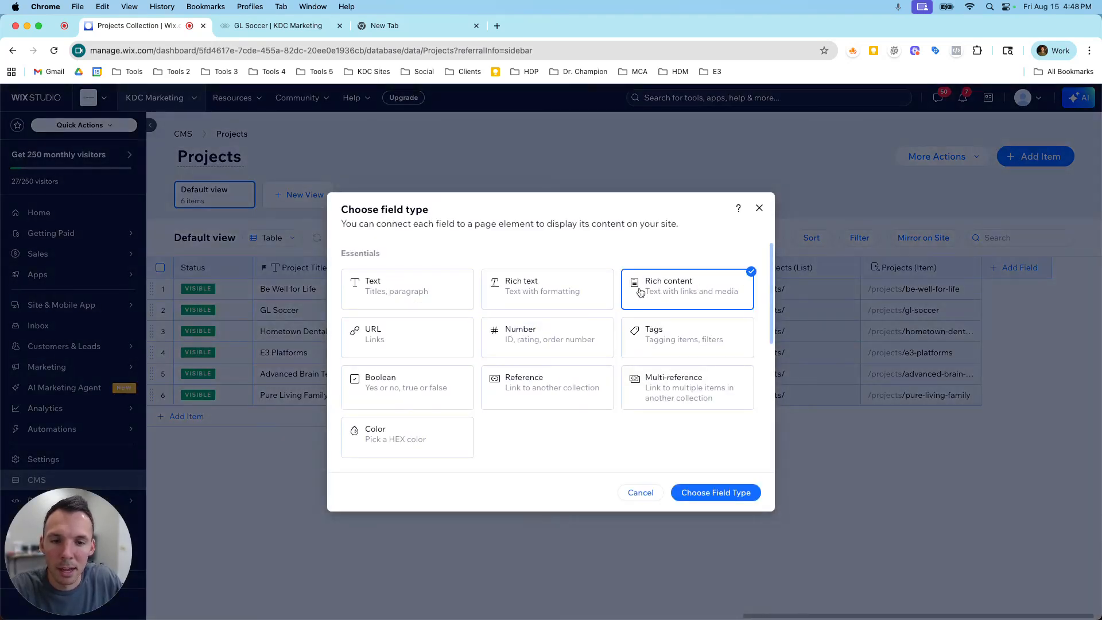
left_click(716, 493)
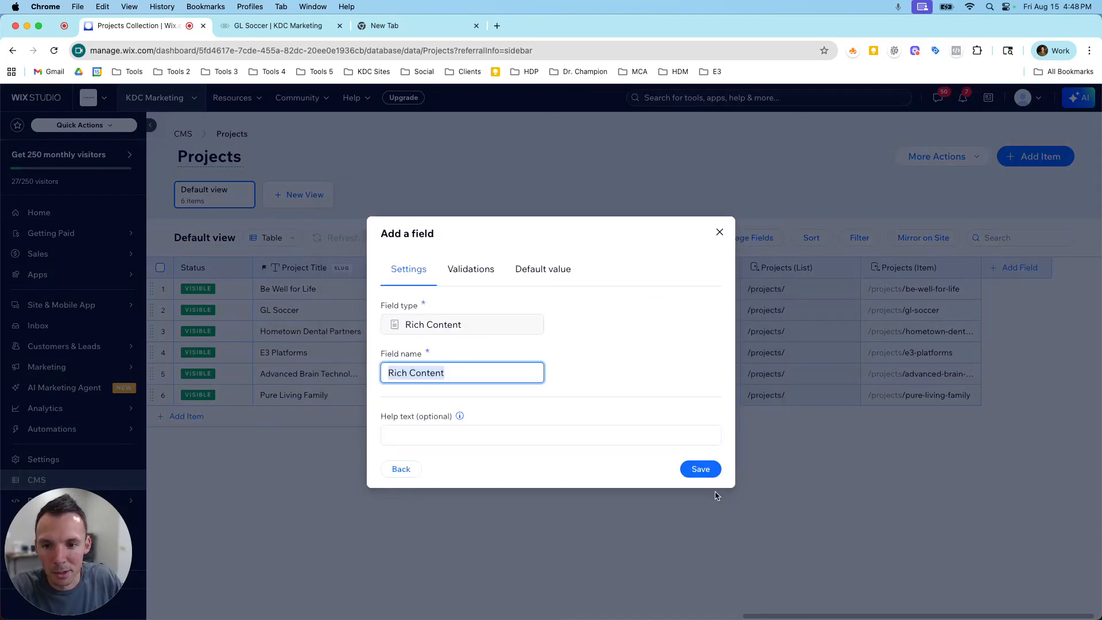
left_click(704, 474)
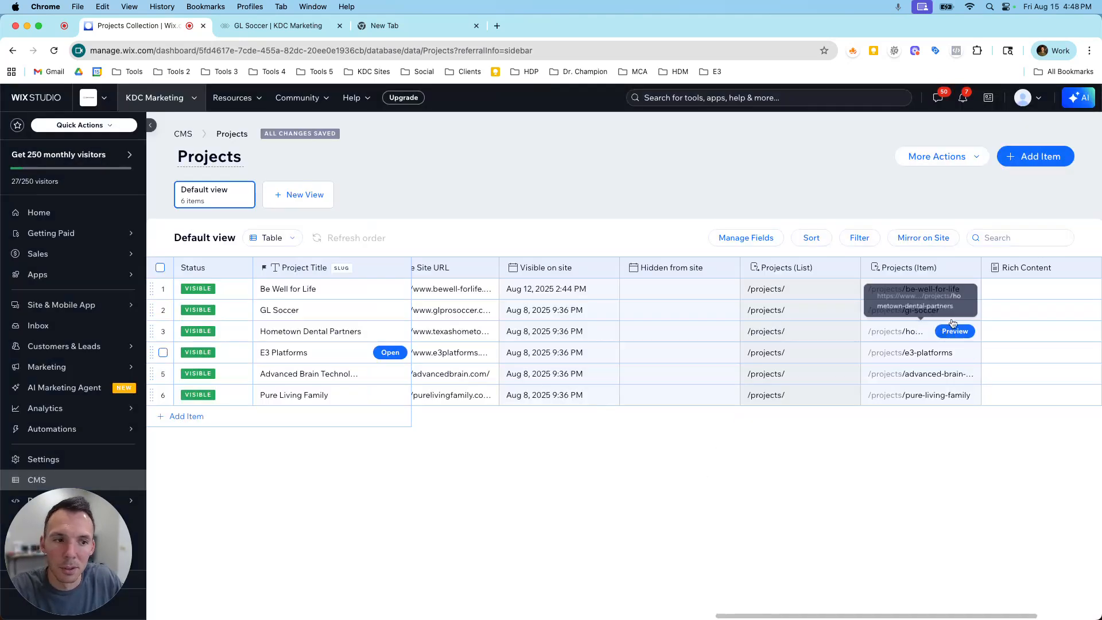
Move the Rich Content column between Live Site URL and Visible on site, and preview the empty editor for Be Well for Life.
left_click_drag(954, 270, 713, 274)
left_click(709, 291)
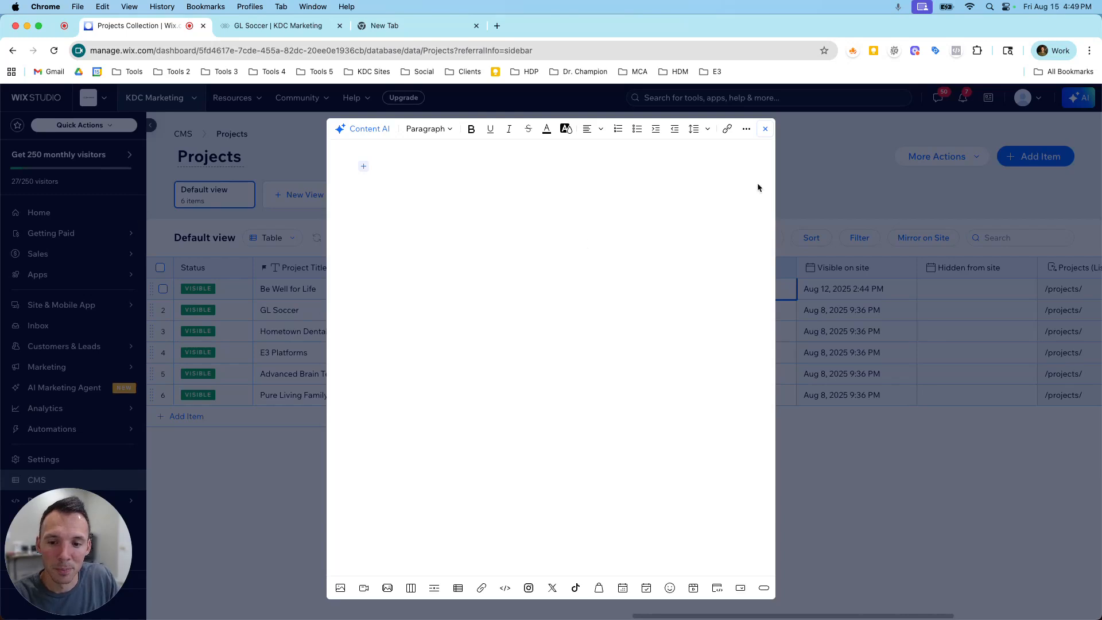
left_click(765, 129)
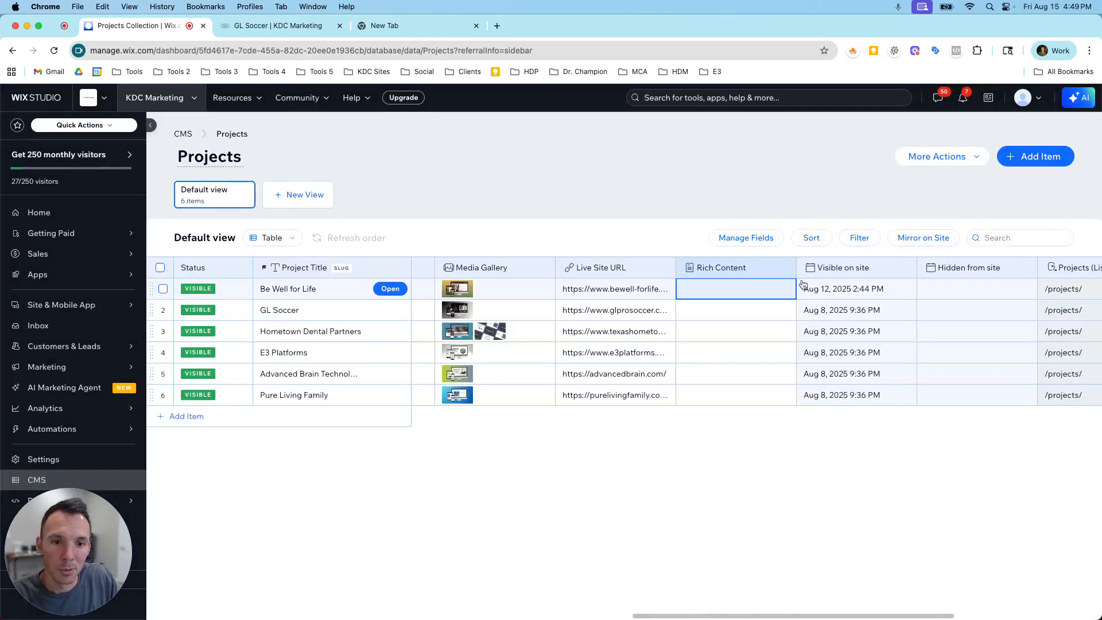
Enter "This project needs this type of rich content." as the Rich Content of the Be Well for Life project.
left_click(722, 296)
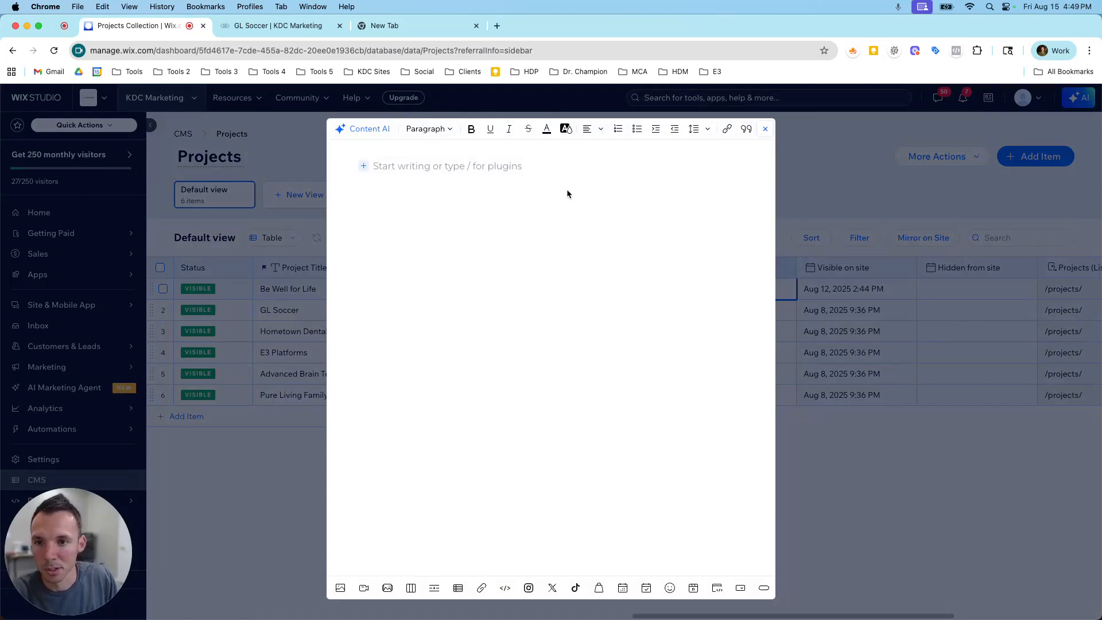
type("This project needs this typ")
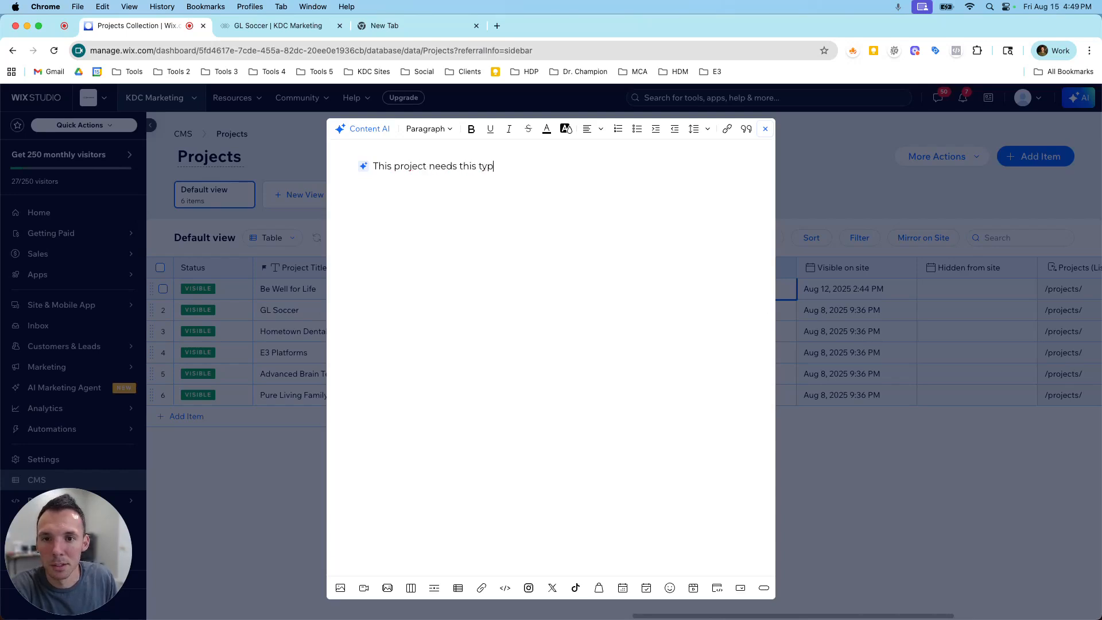
type("e of rich content.")
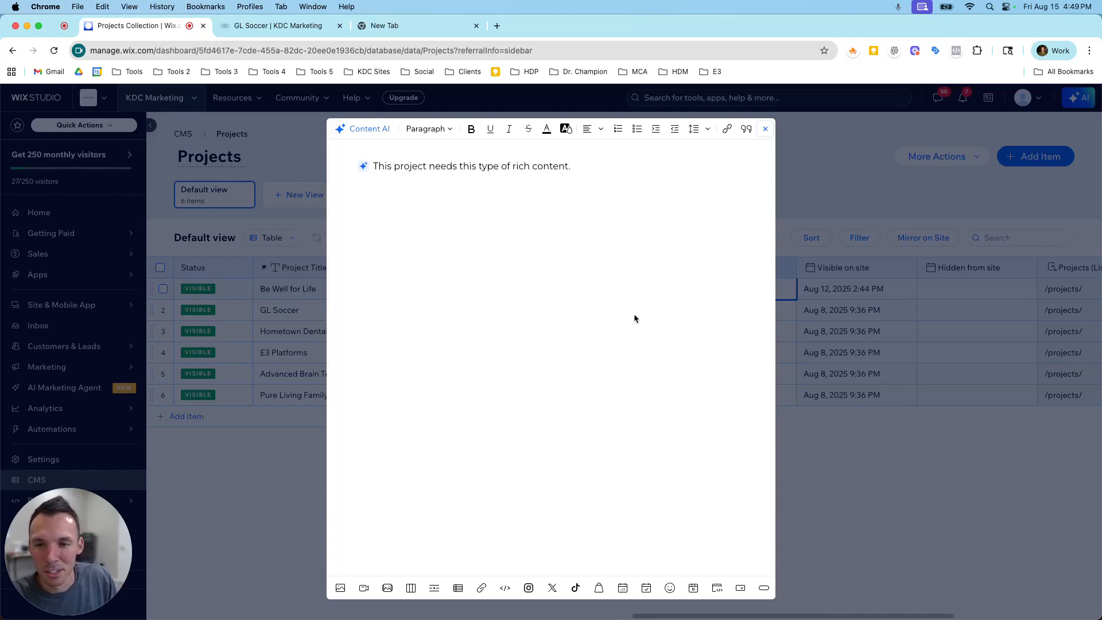
left_click(765, 132)
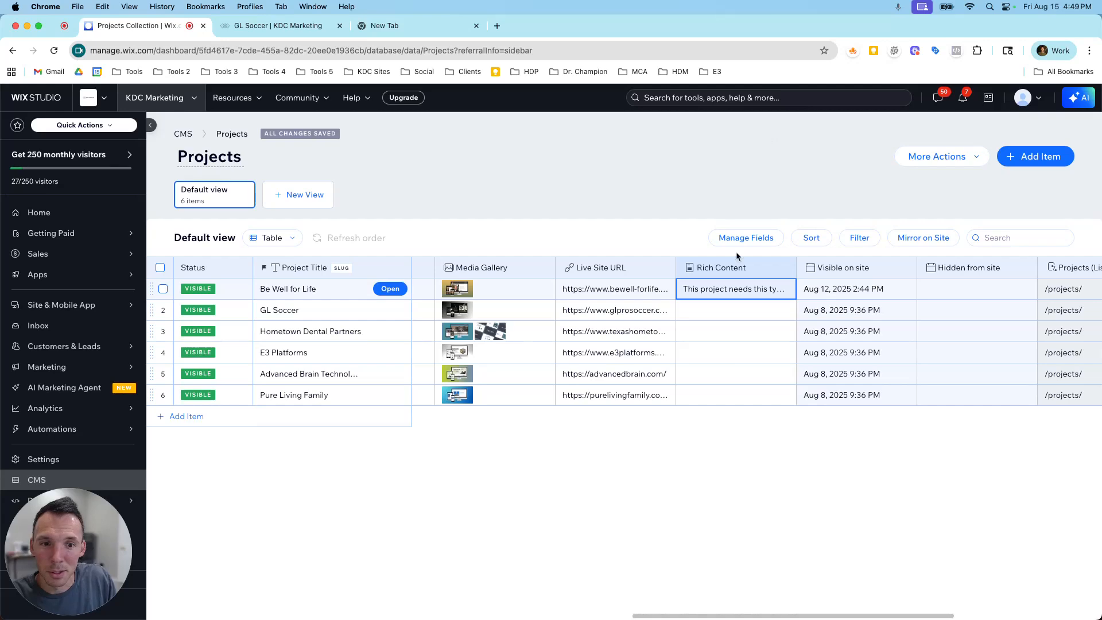
Insert the site-file photo of a wall clock, plant and lamp into GL Soccer's Rich Content without a caption.
left_click(719, 320)
left_click(718, 317)
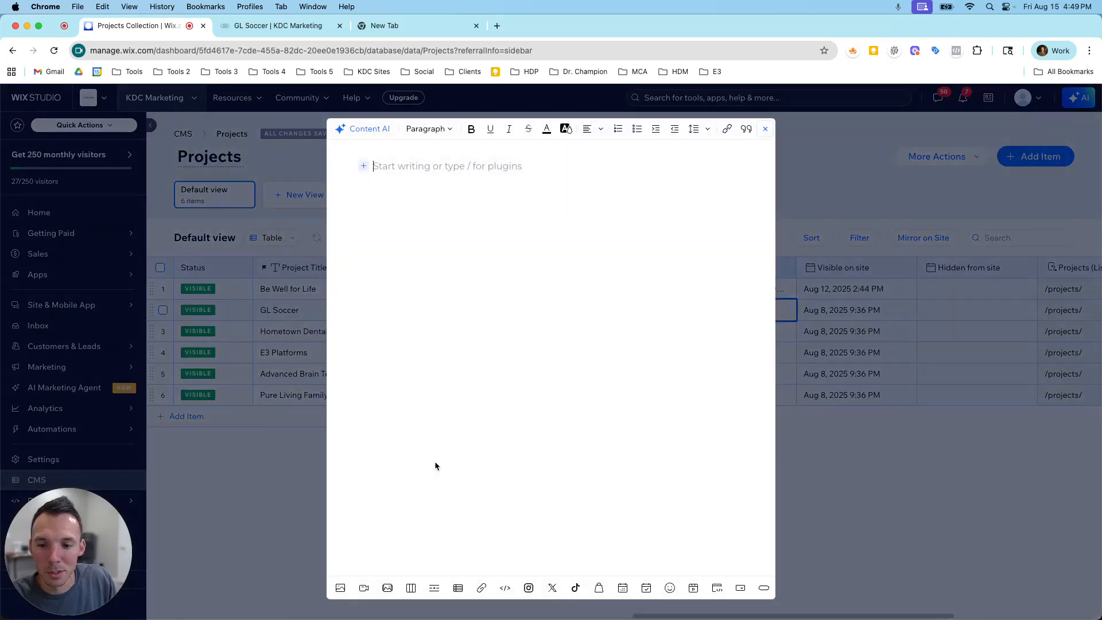
left_click(341, 588)
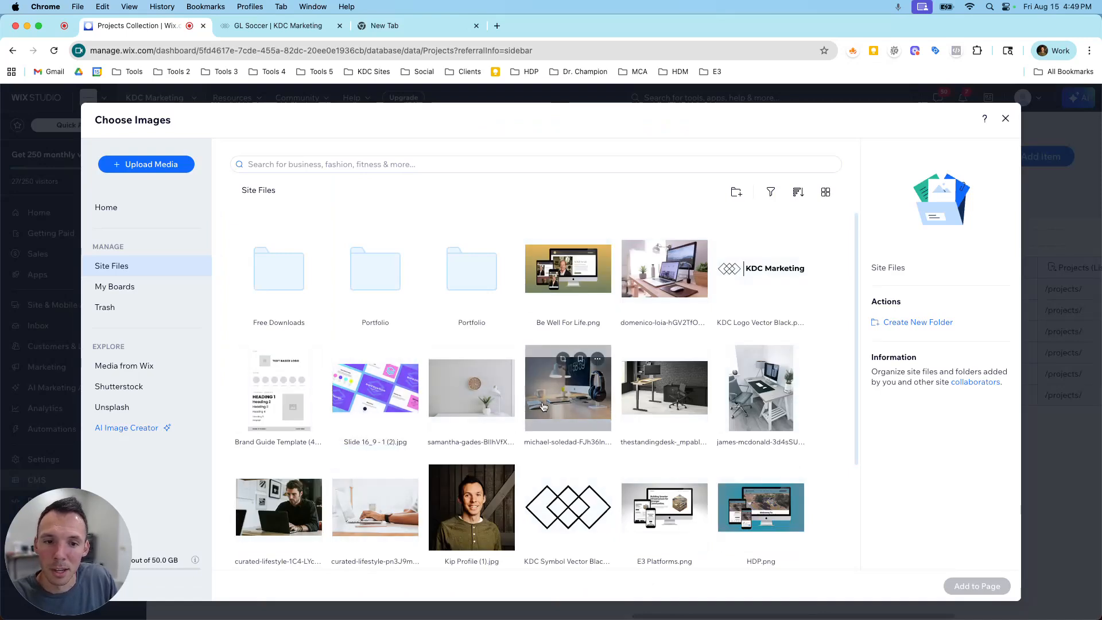
left_click(501, 396)
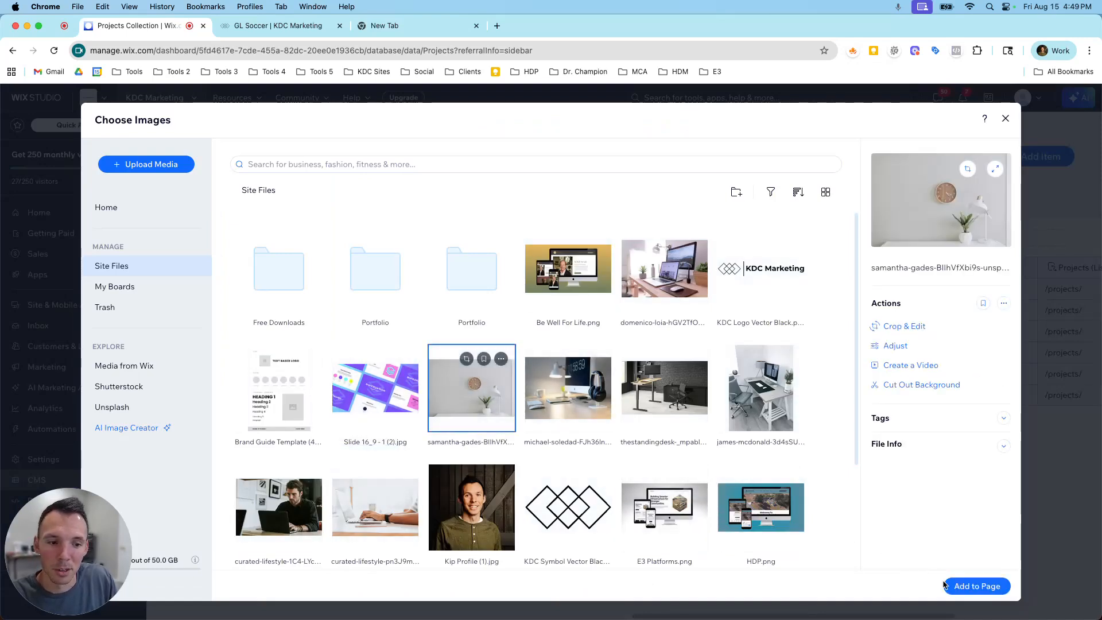
left_click(977, 586)
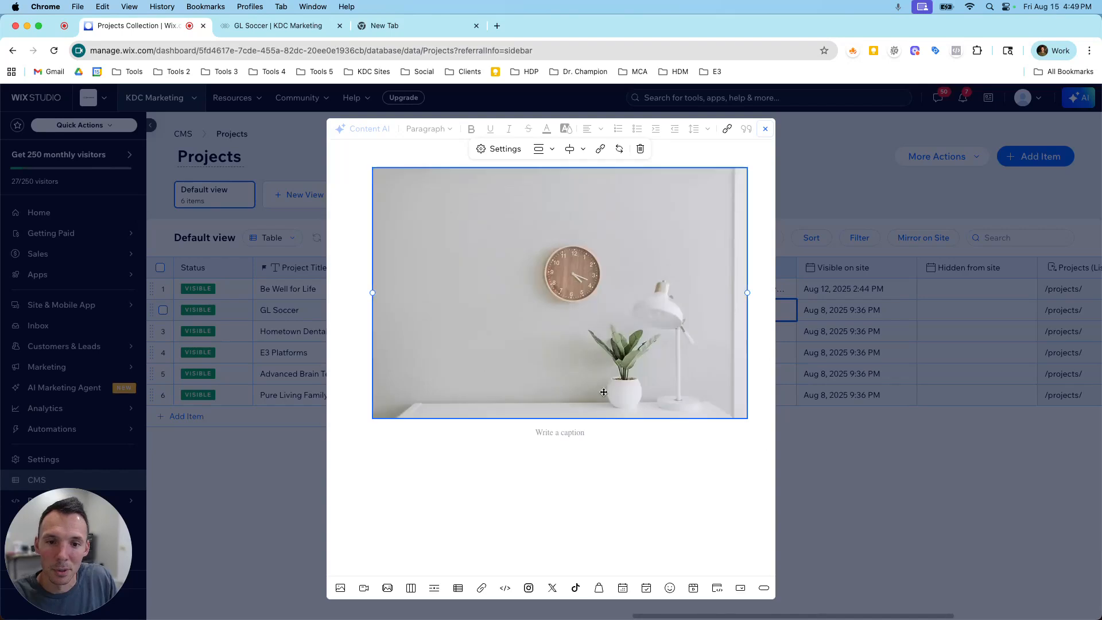
left_click(578, 439)
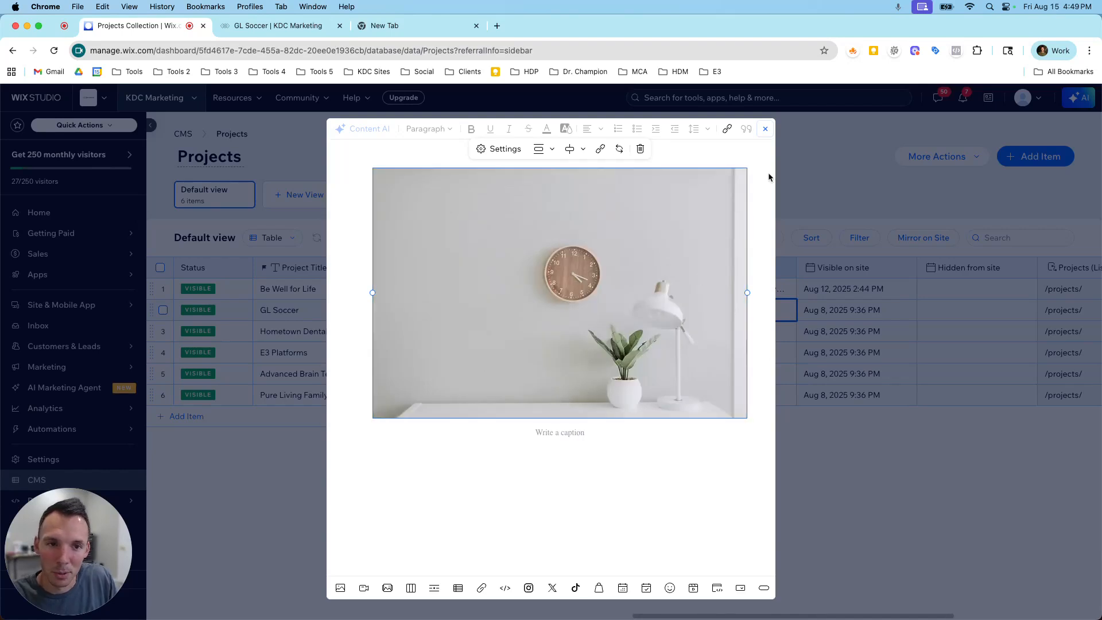
left_click(765, 128)
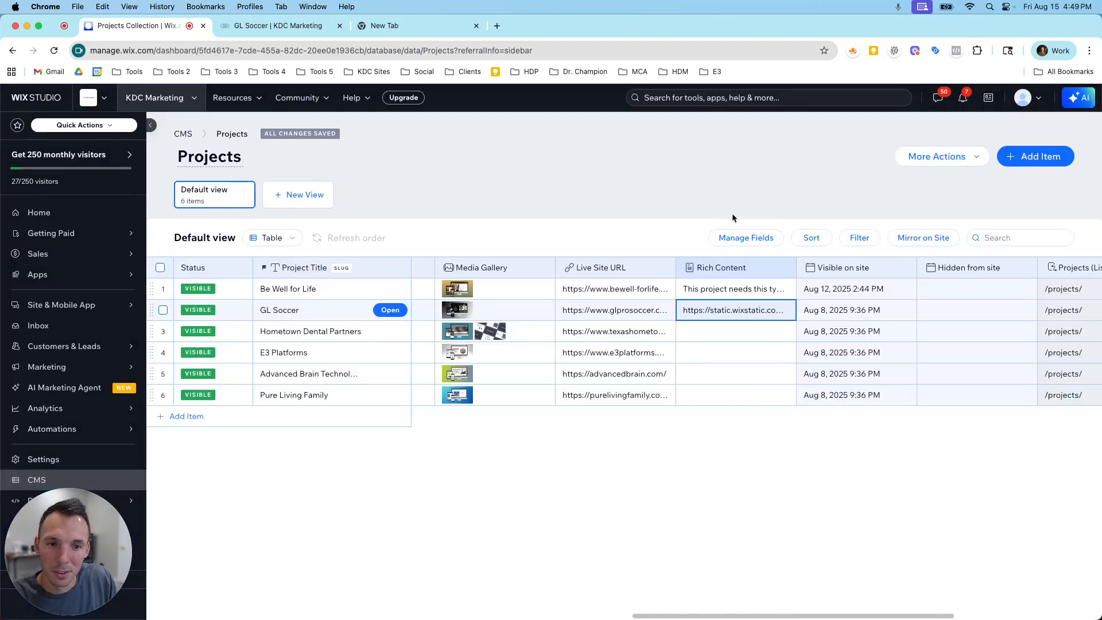
Review the Be Well for Life project's Rich Content entry and close it again.
left_click(721, 296)
left_click(721, 296)
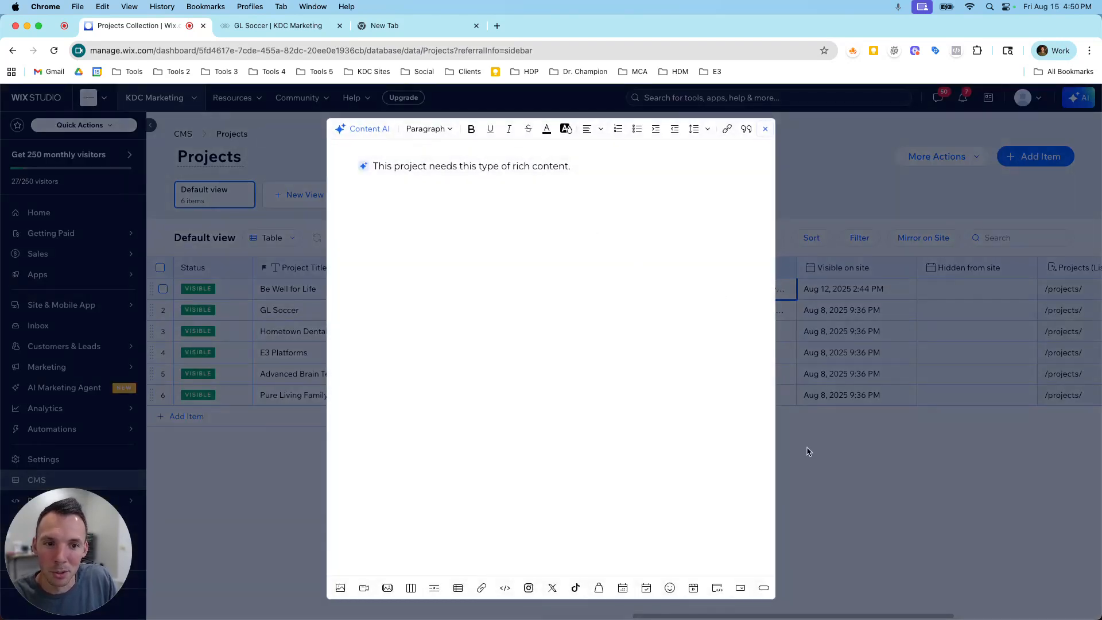
left_click(765, 129)
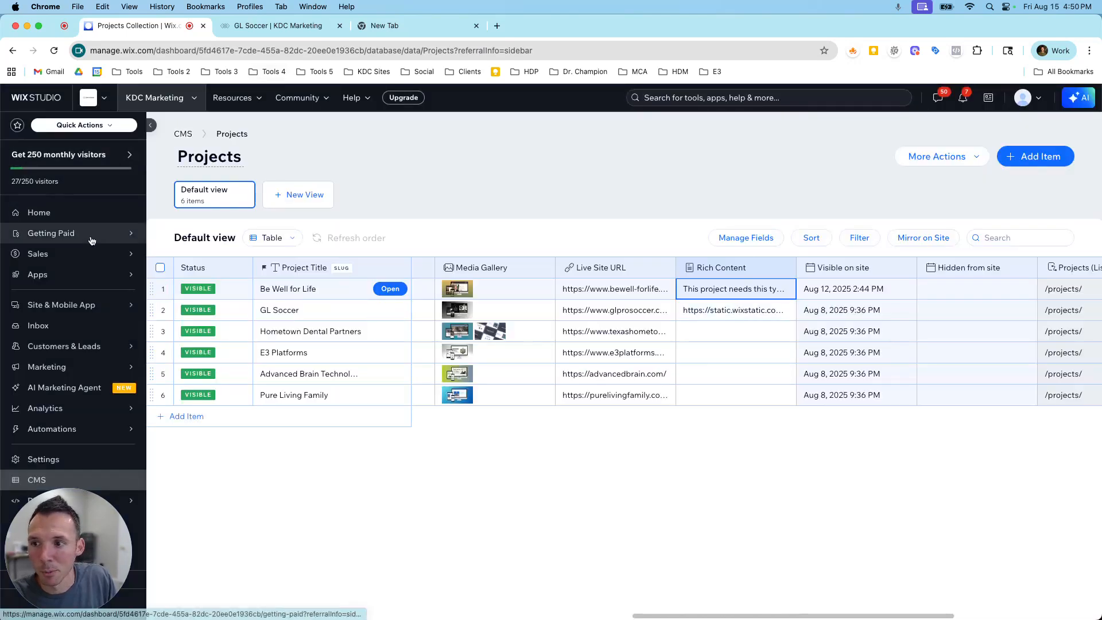
Return to the site's dashboard home, open the site in the Wix Studio editor and show its list of site pages.
left_click(52, 213)
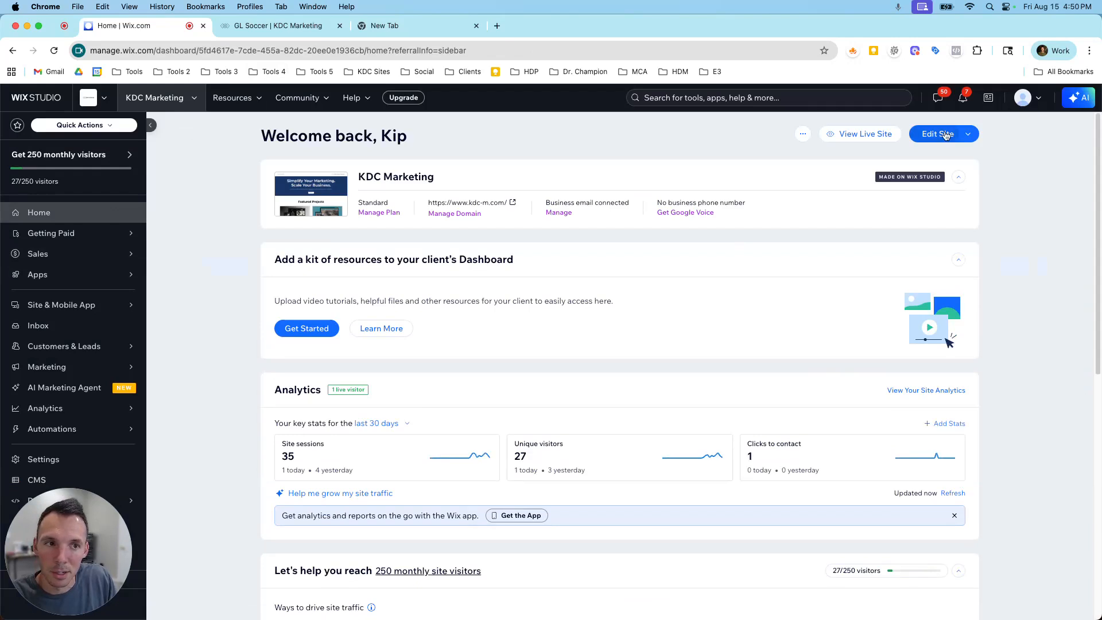
left_click(944, 134)
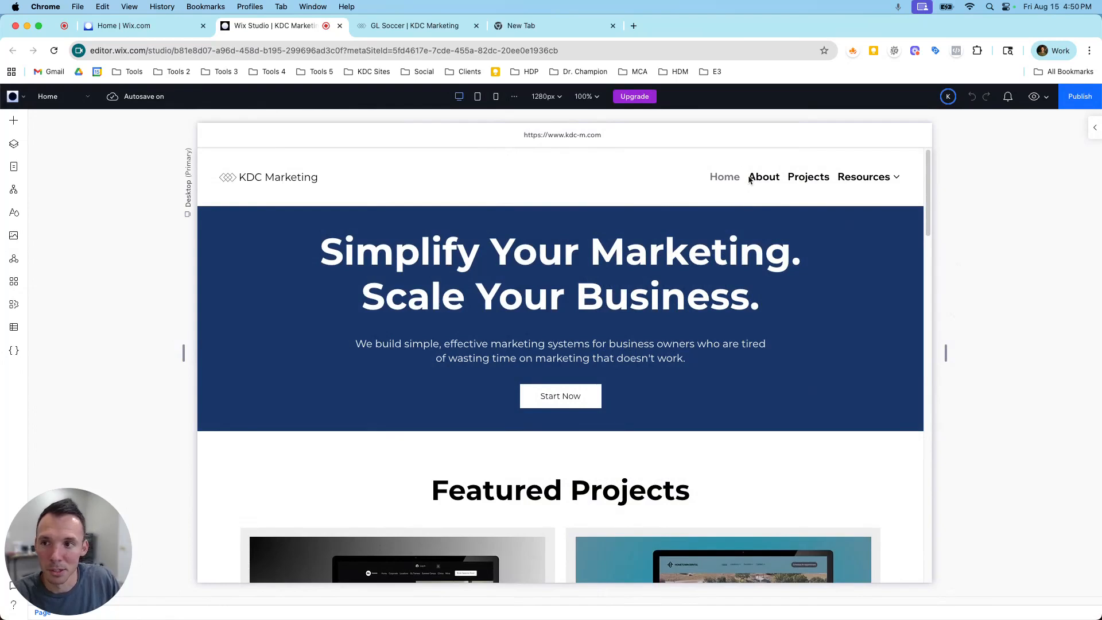
left_click(14, 168)
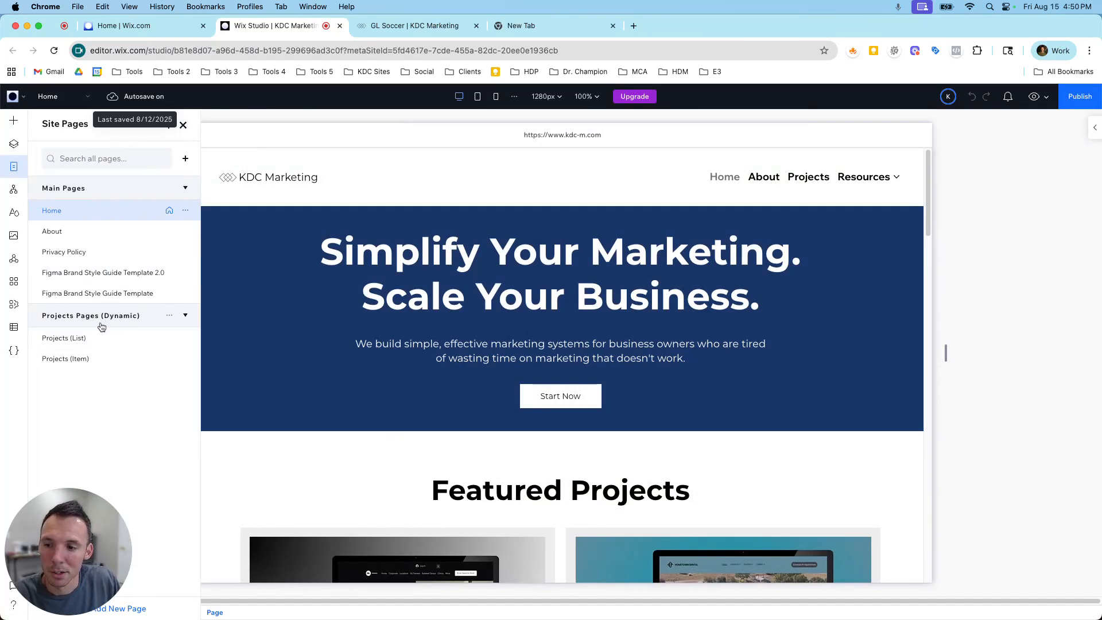
Open the Projects (Item) dynamic page and switch its previewed item to GL Soccer.
left_click(109, 362)
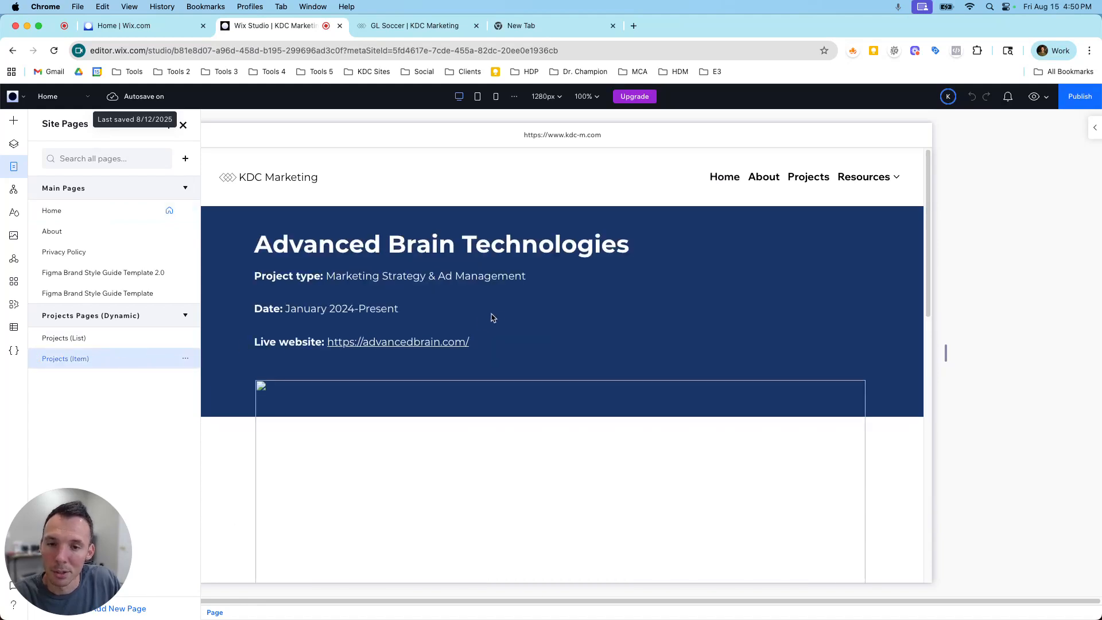
left_click(531, 163)
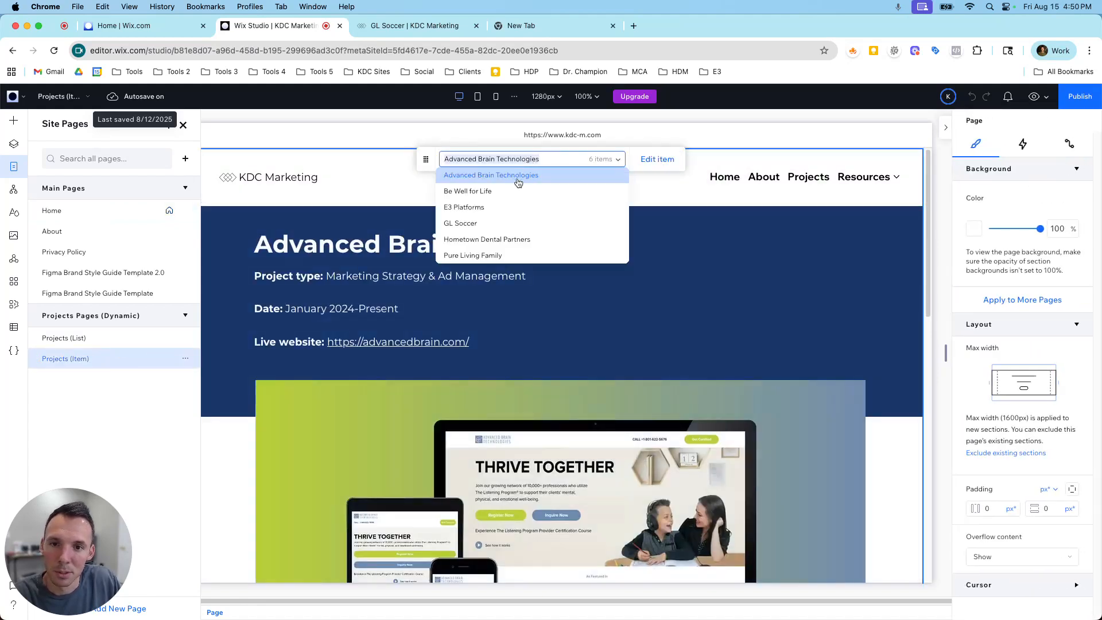
left_click(504, 218)
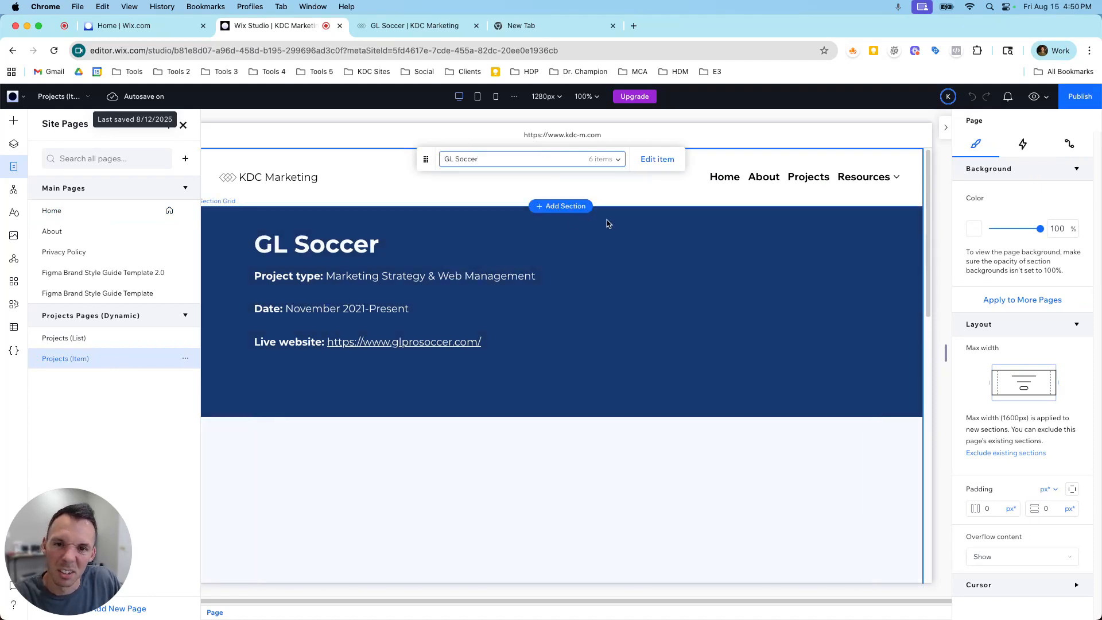
Add a blank section between the previous/next item navigation and the footer of the Projects (Item) page.
scroll(469, 251, "down", 5)
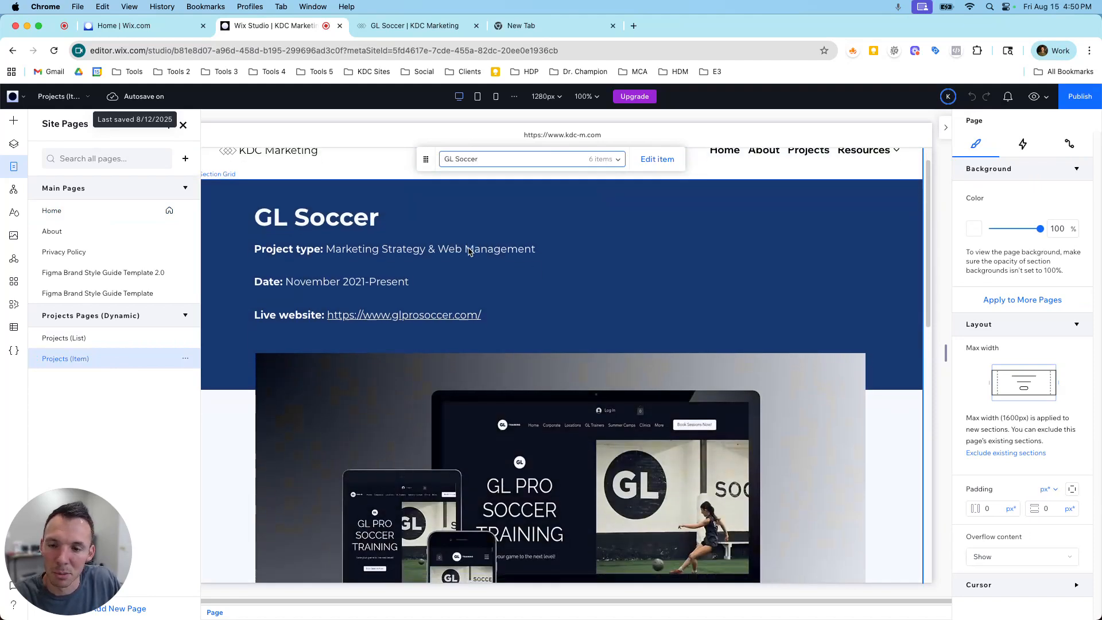
scroll(469, 251, "down", 2)
scroll(472, 275, "up", 10)
scroll(473, 293, "down", 10)
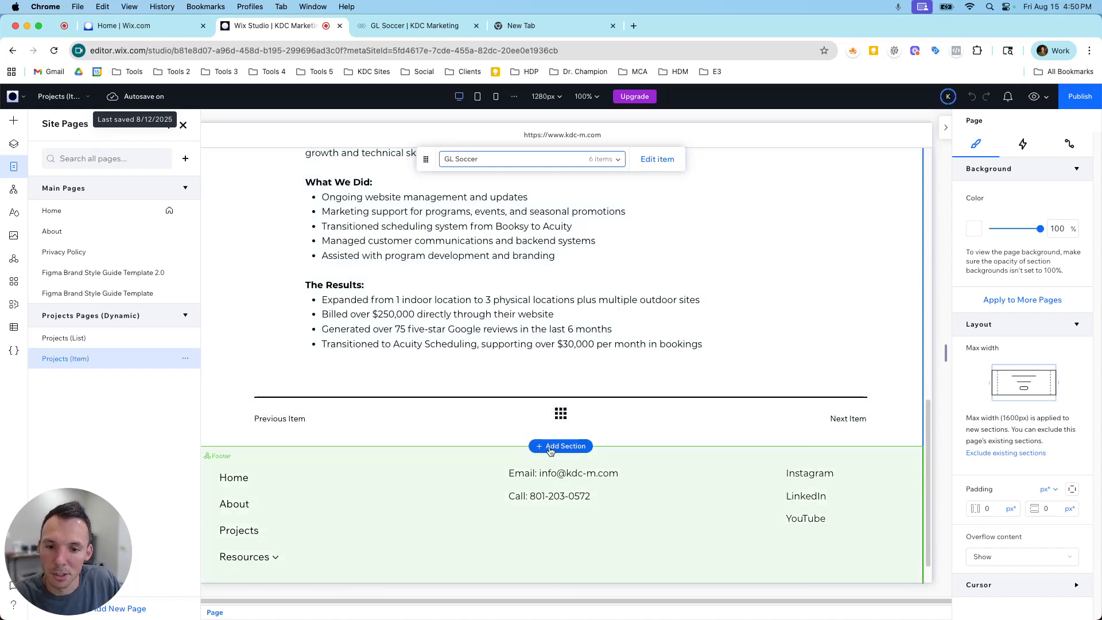
left_click(550, 447)
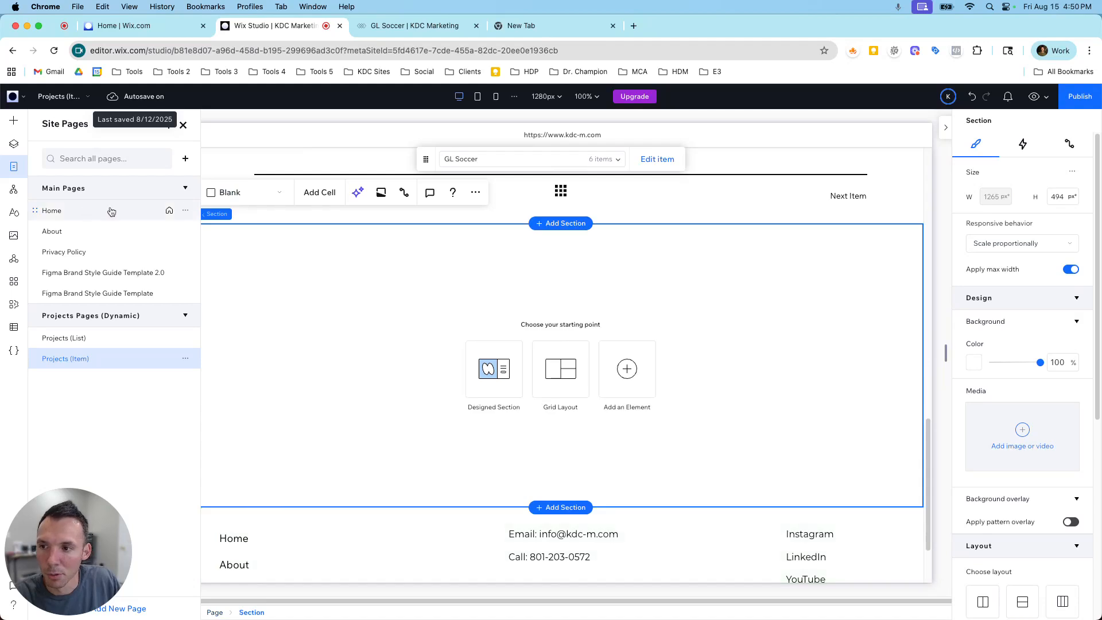
Add the CMS Rich content element to the new blank section and move it down from the section's upper edge.
left_click(14, 329)
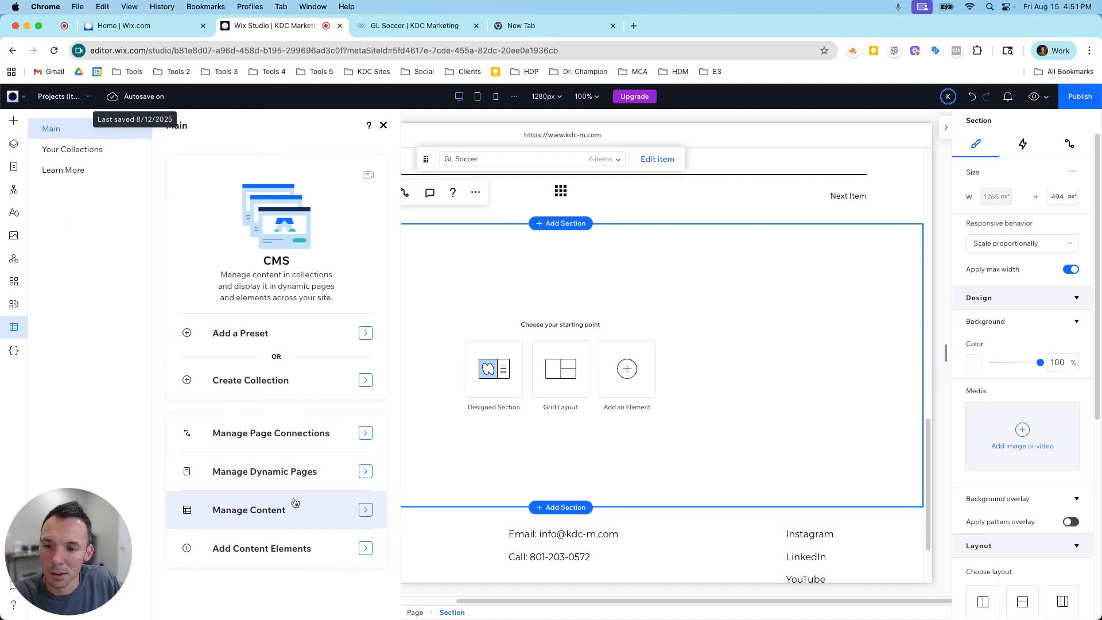
left_click(318, 549)
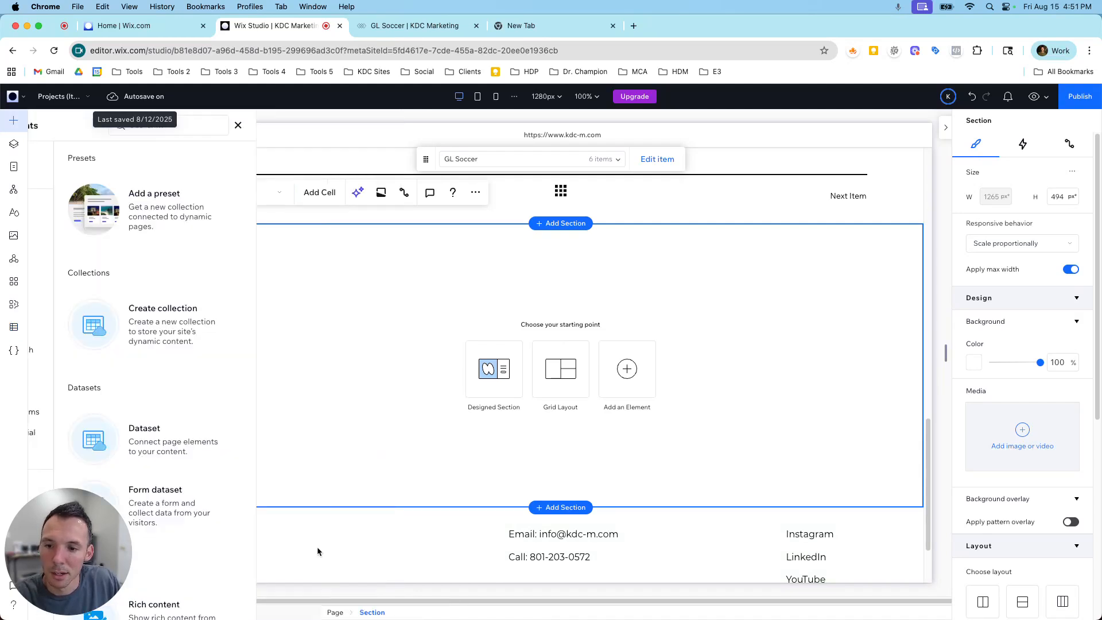
scroll(251, 459, "down", 1)
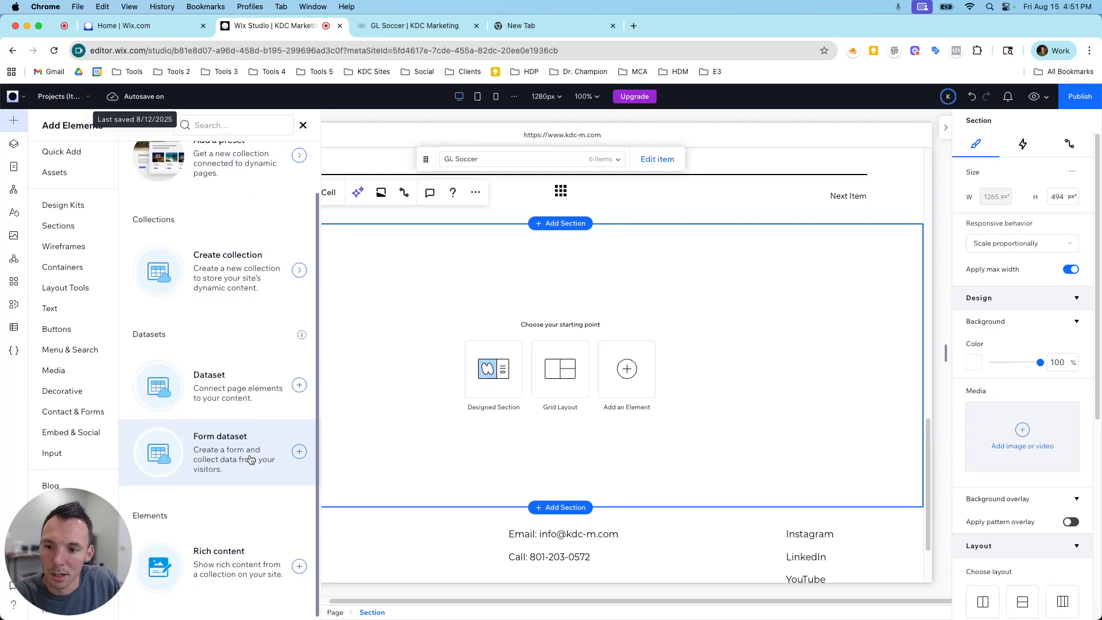
left_click(227, 560)
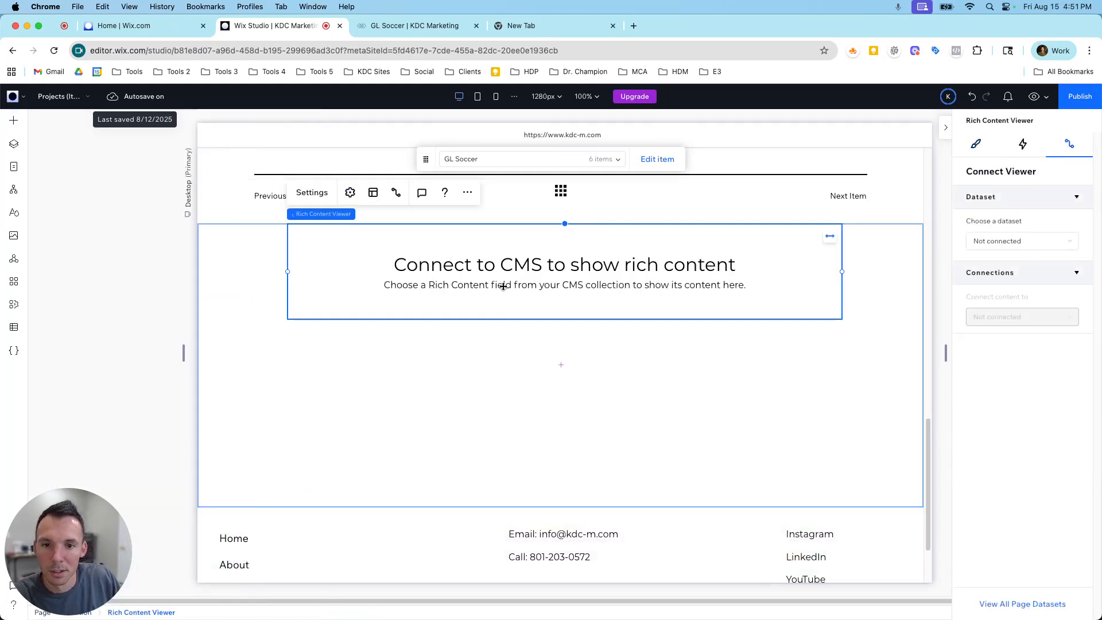
left_click_drag(504, 287, 506, 344)
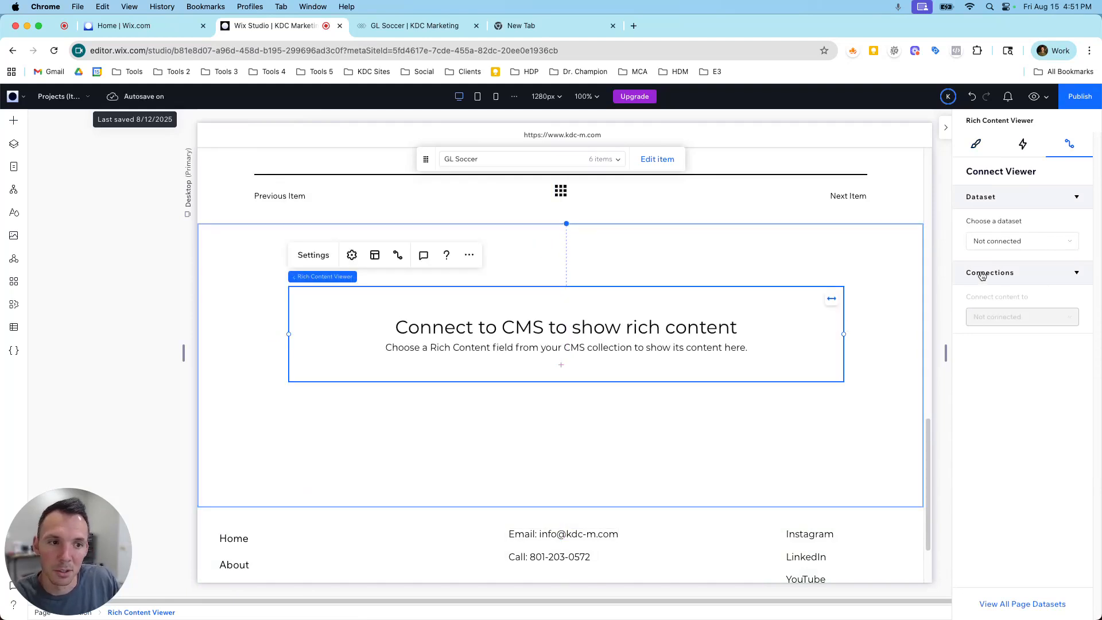
Connect the Rich Content Viewer to the Projects Item dataset and its content to the Rich Content field.
left_click(997, 242)
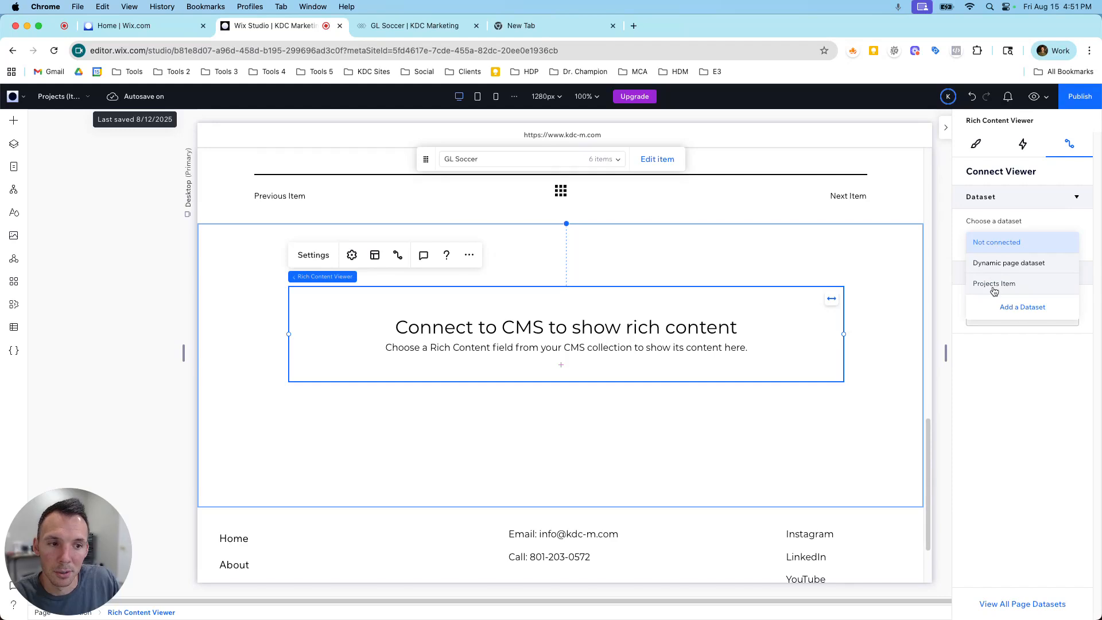
left_click(981, 238)
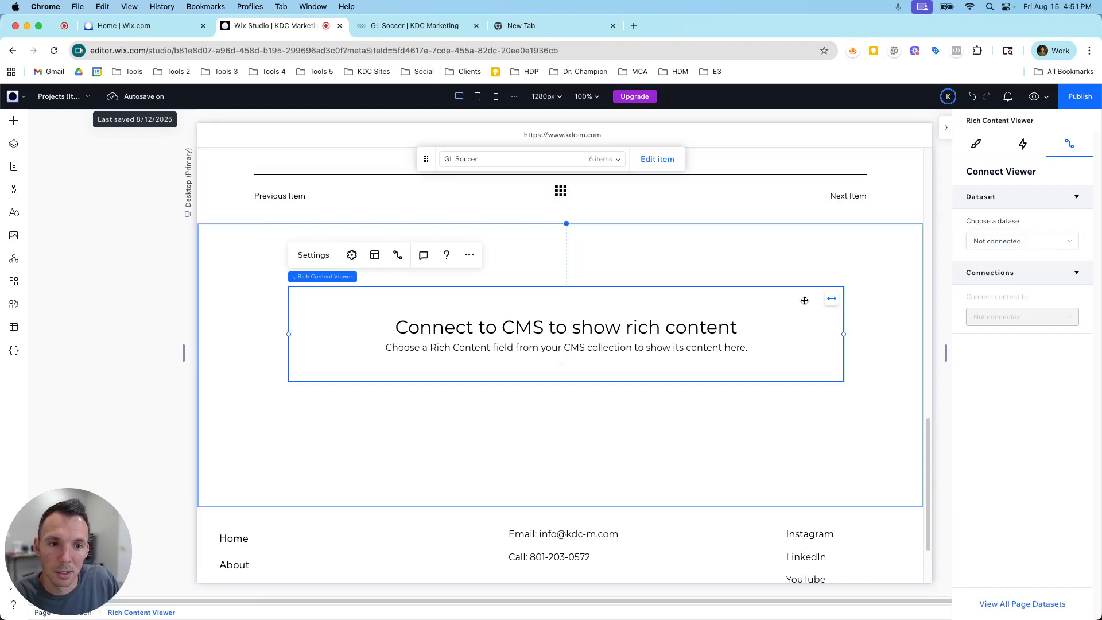
left_click(976, 144)
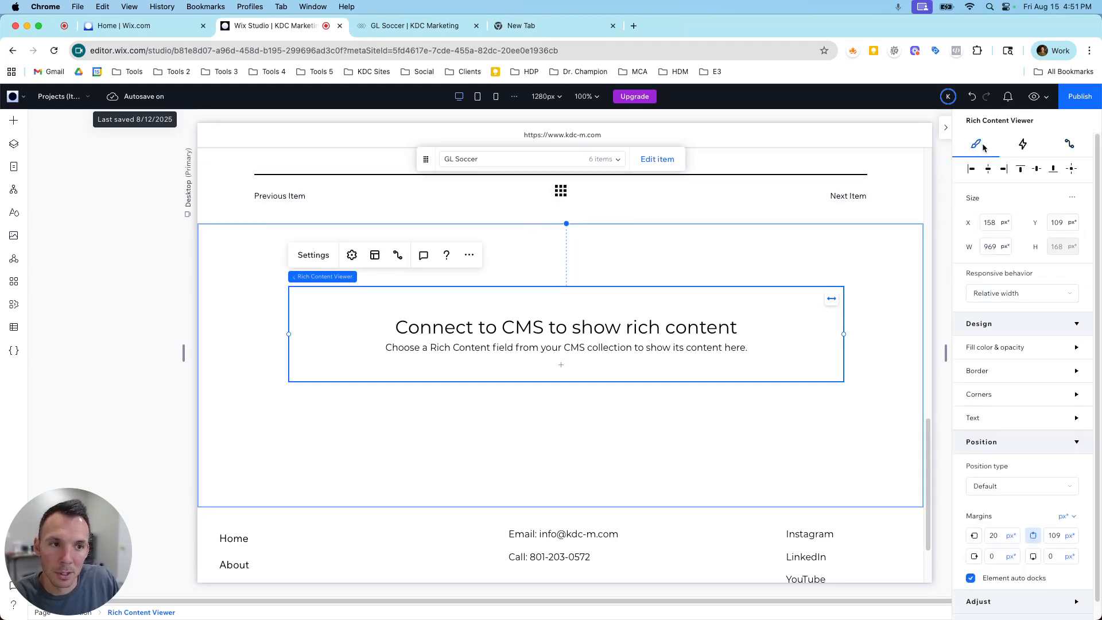
left_click(1059, 146)
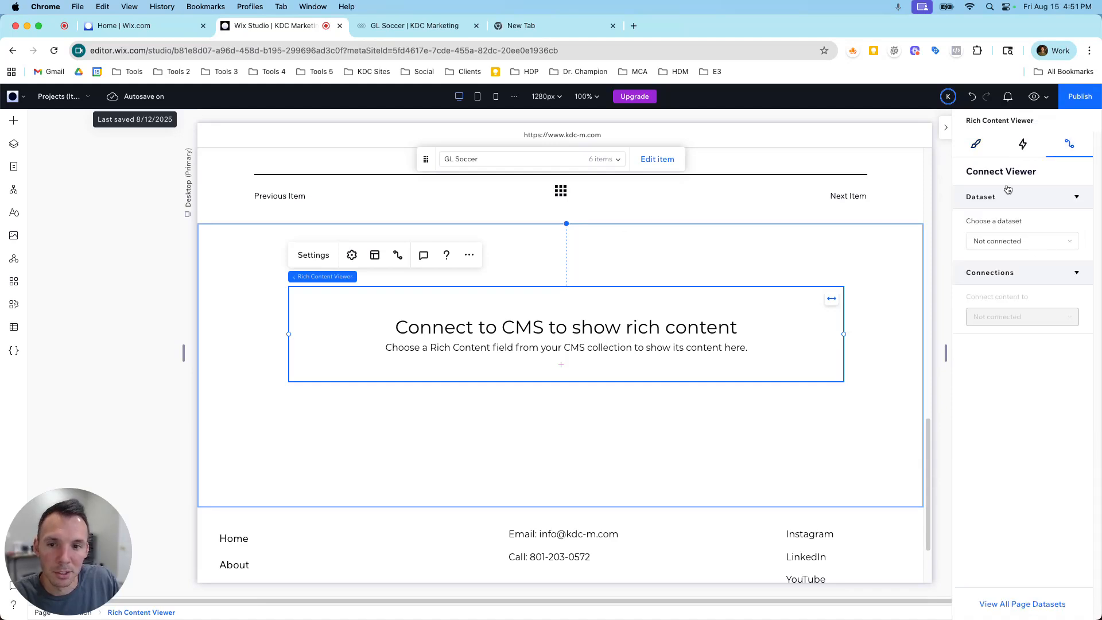
left_click(1002, 252)
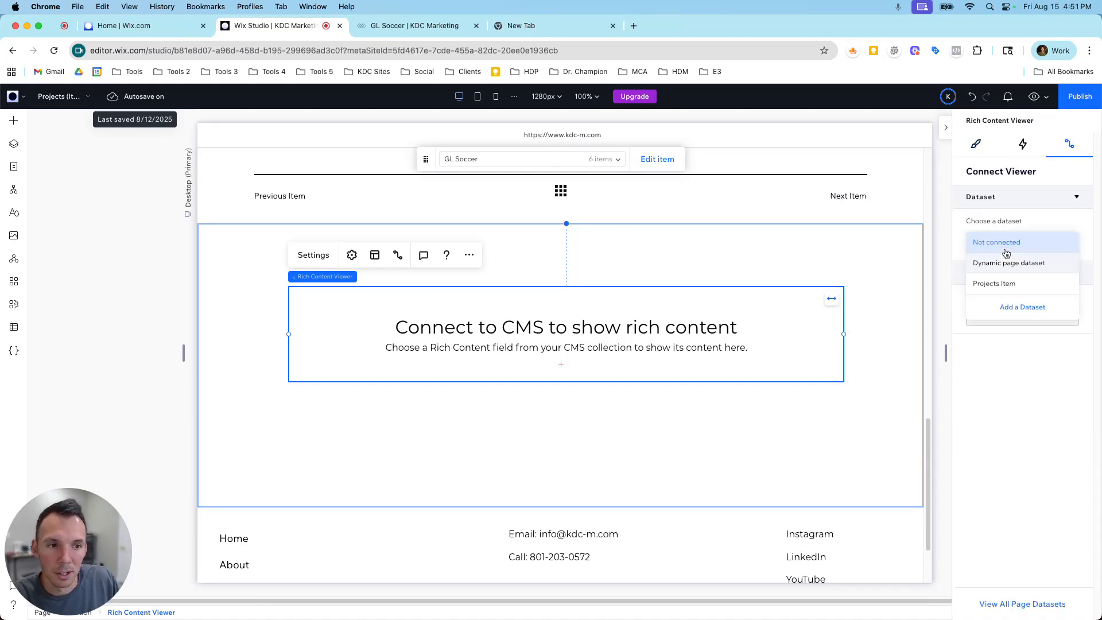
left_click(1002, 285)
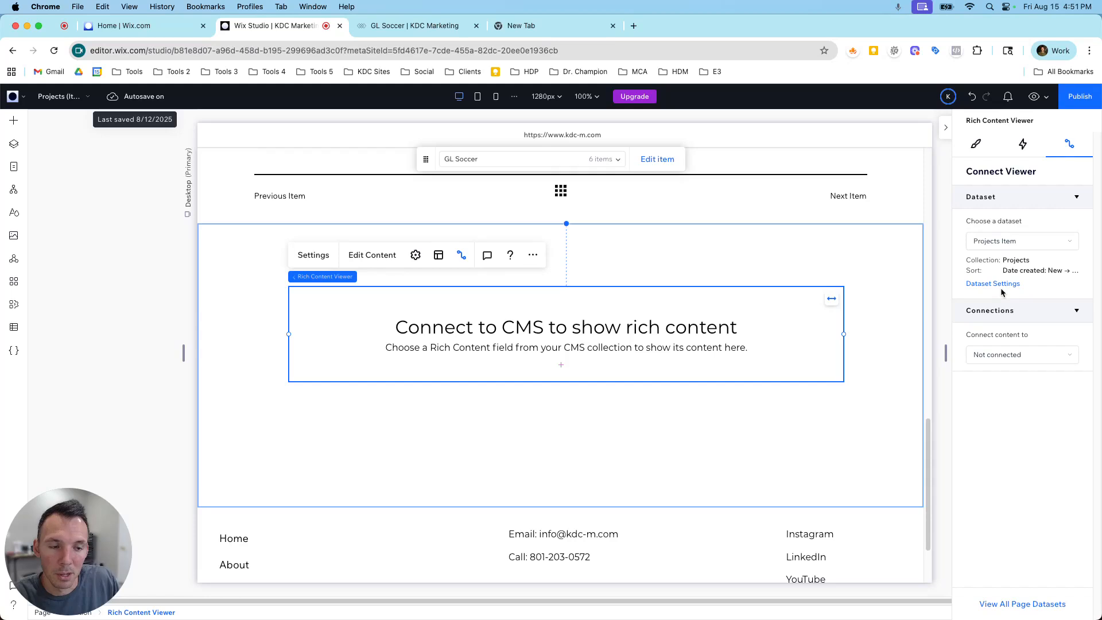
left_click(999, 354)
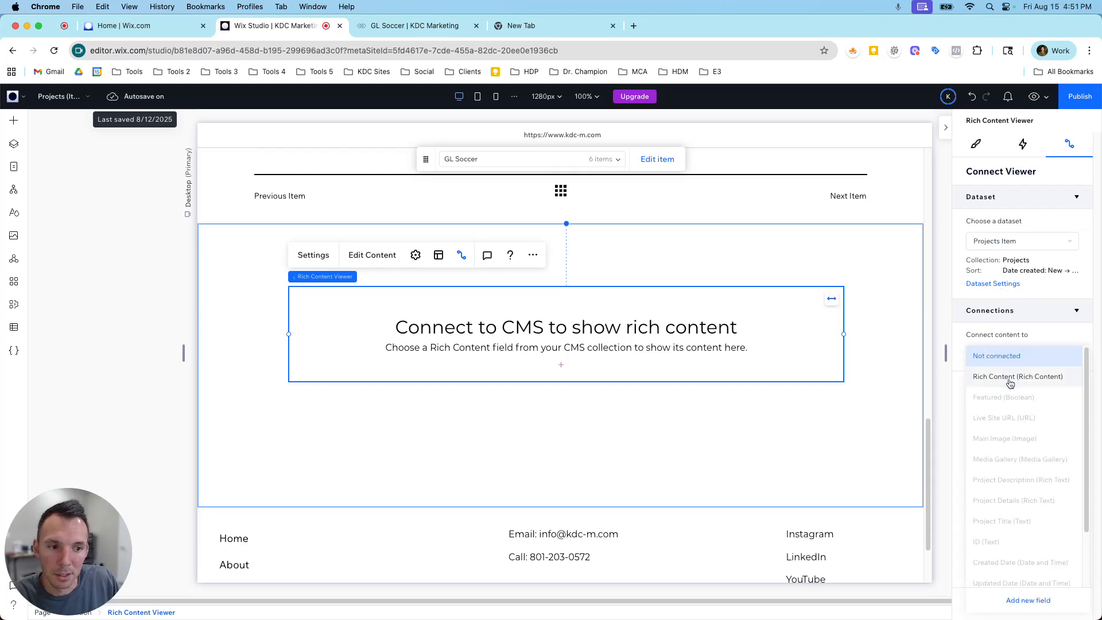
left_click(1010, 377)
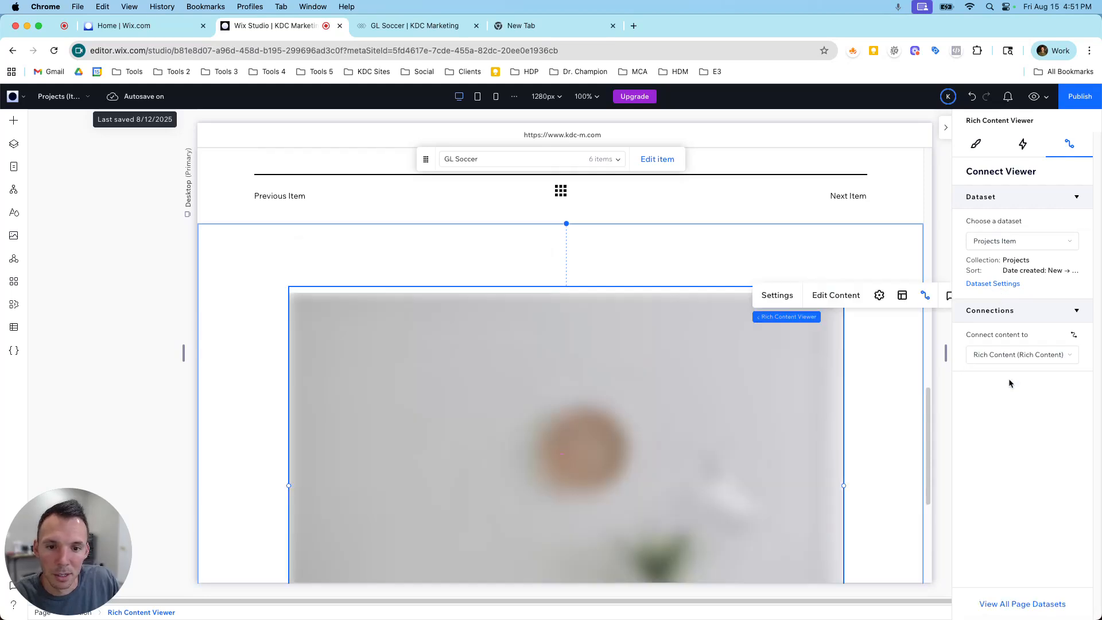
Move the Rich Content Viewer up against its section's upper edge and list the projects available for preview.
scroll(929, 368, "down", 5)
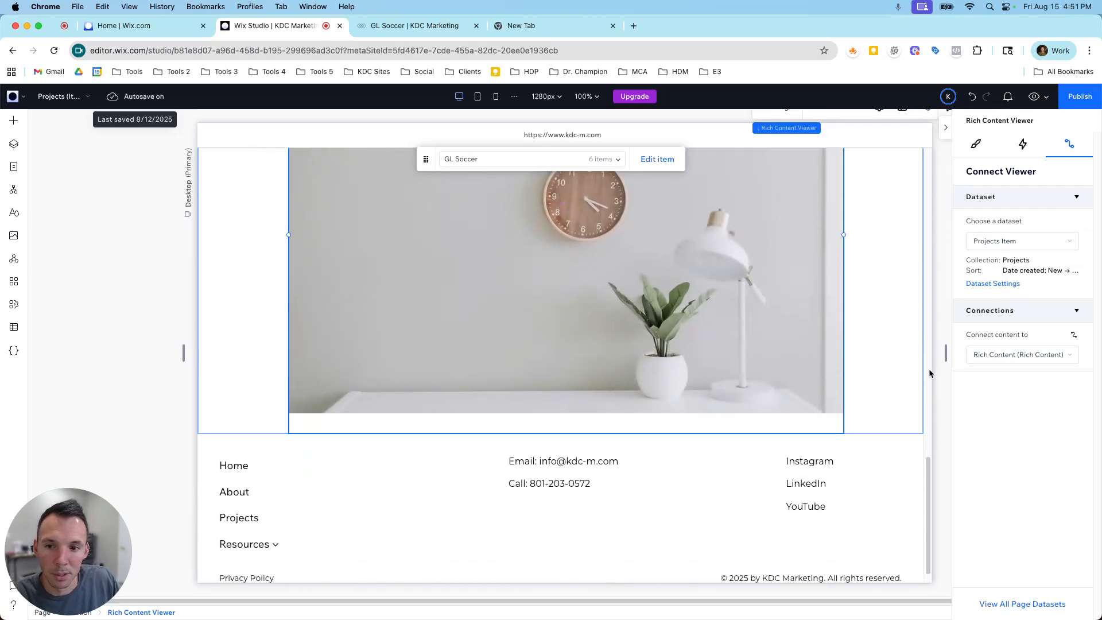
left_click_drag(682, 269, 686, 246)
left_click(561, 163)
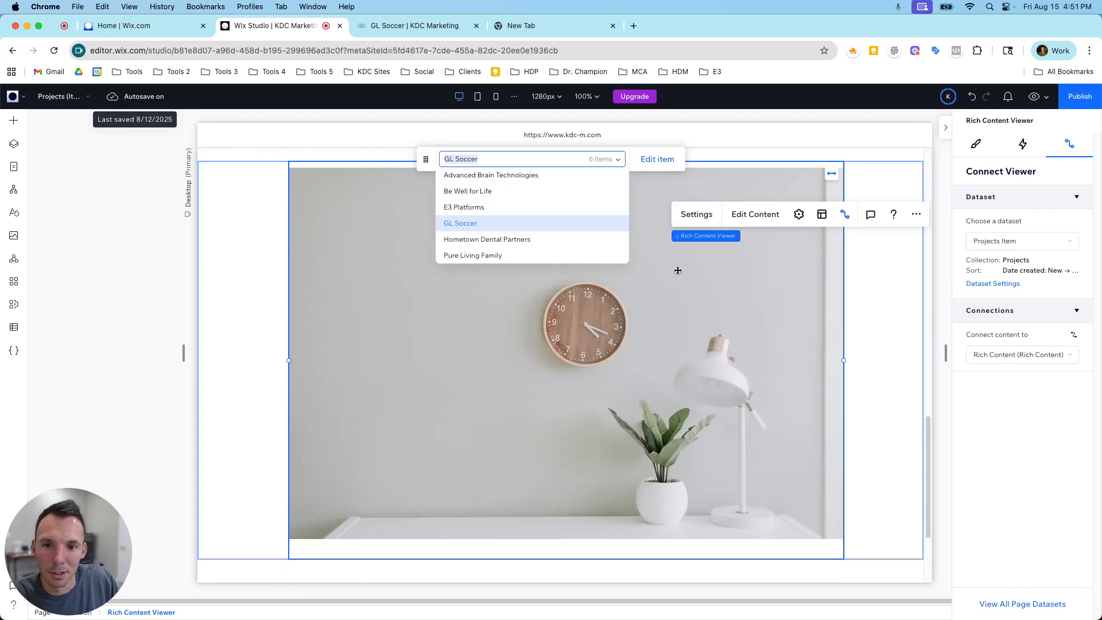
Open the Projects collection to check which projects have a Rich Content entry, and close it again.
left_click(14, 327)
left_click(101, 158)
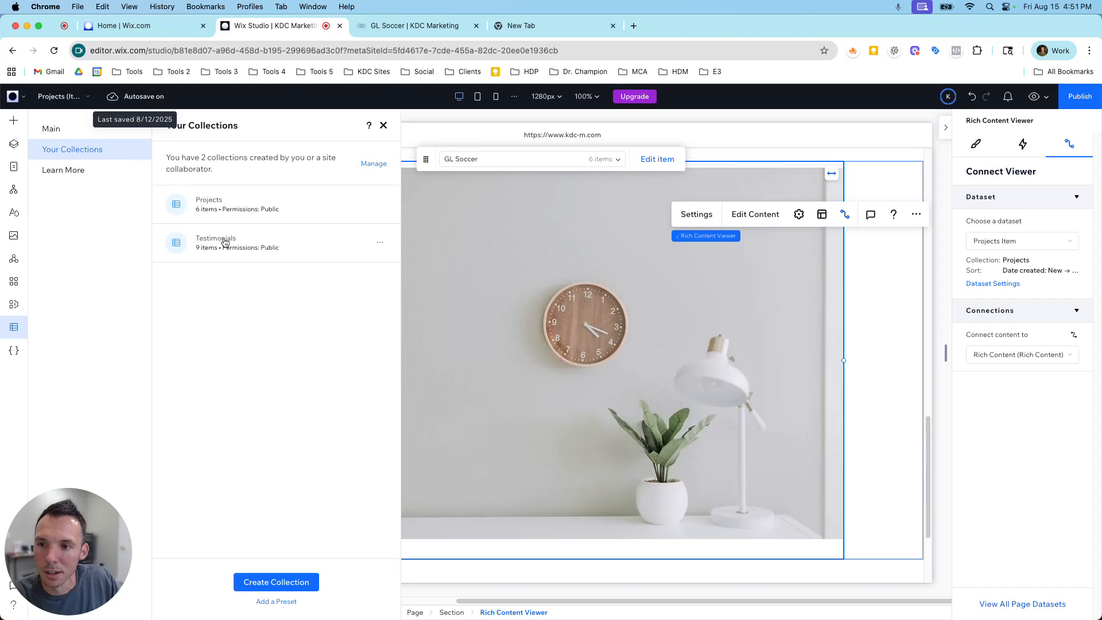
left_click(226, 210)
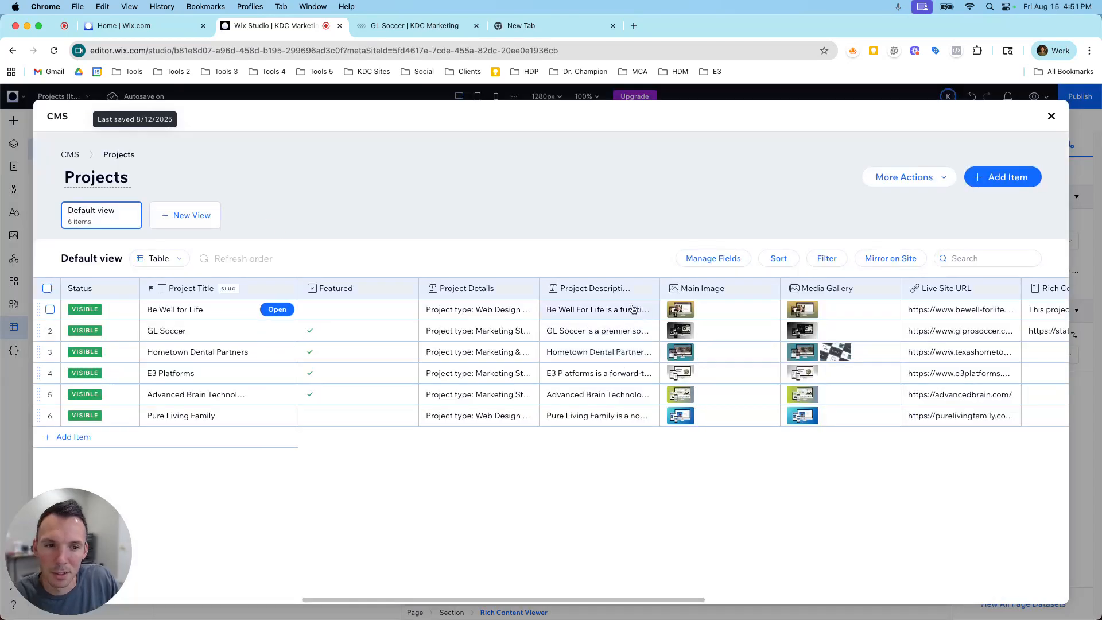
scroll(866, 327, "right", 5)
left_click(1051, 116)
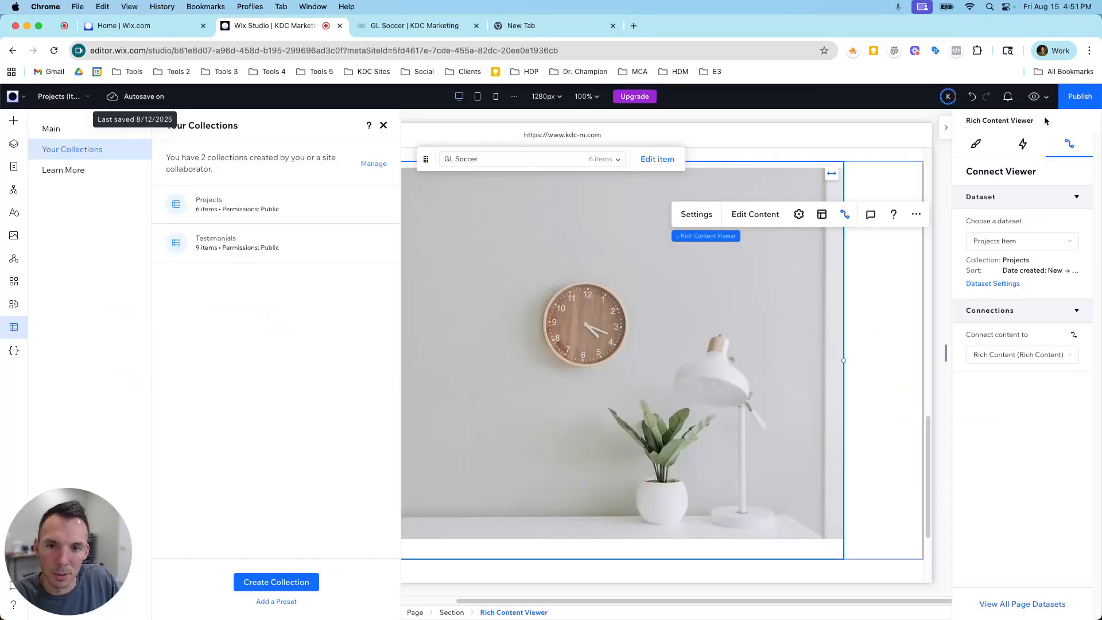
Preview the Be Well for Life item and examine its page, including the connected rich content above the footer.
left_click(584, 158)
left_click(507, 186)
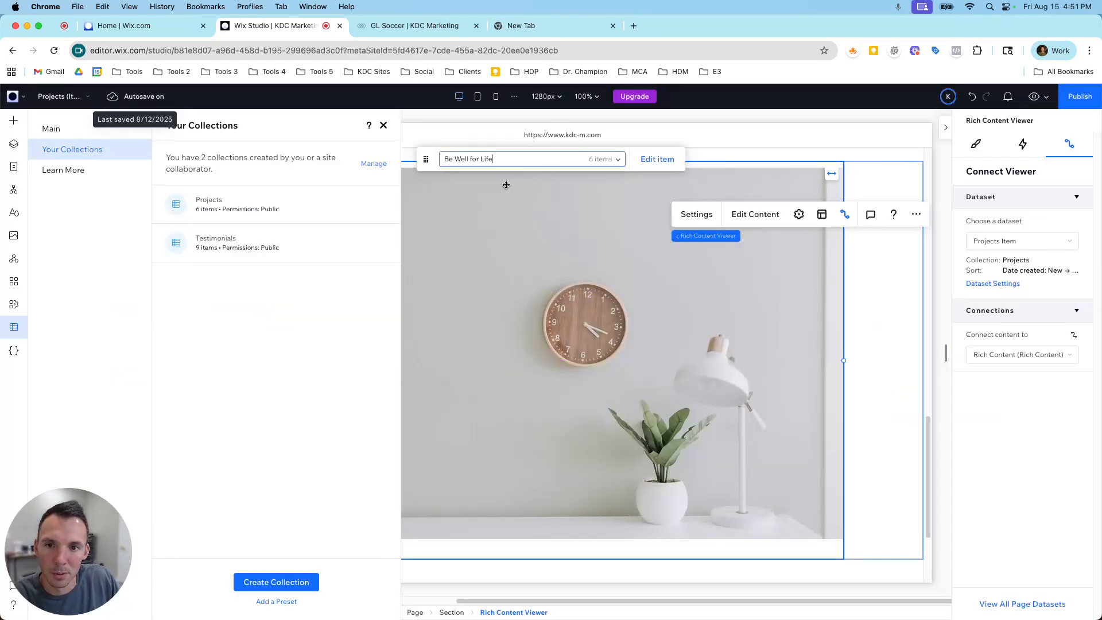
left_click(383, 125)
scroll(458, 220, "down", 10)
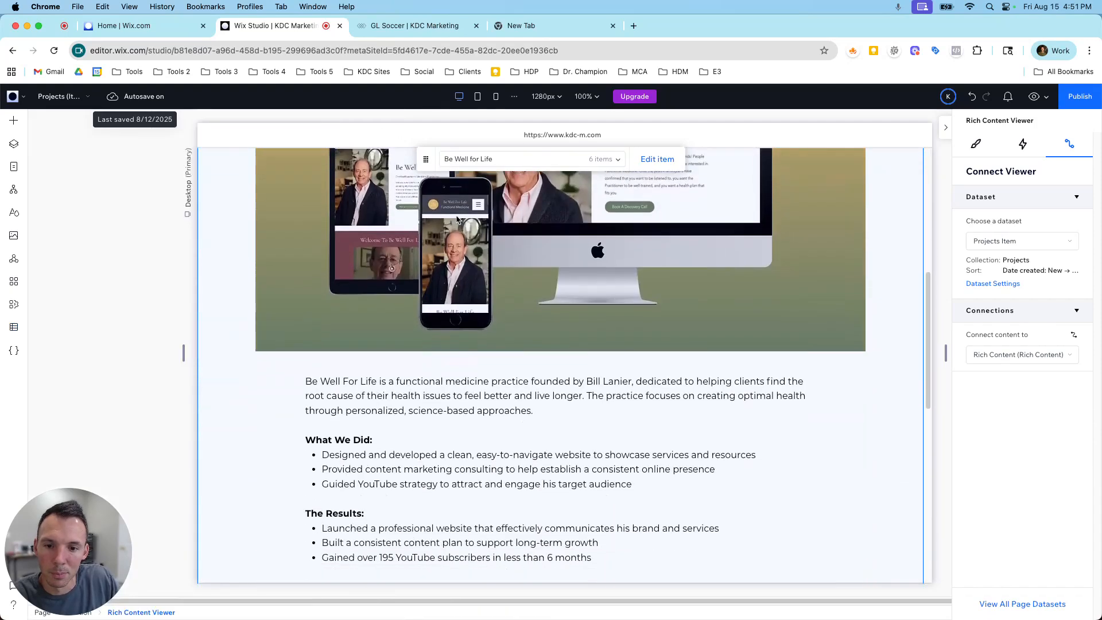
scroll(458, 220, "down", 5)
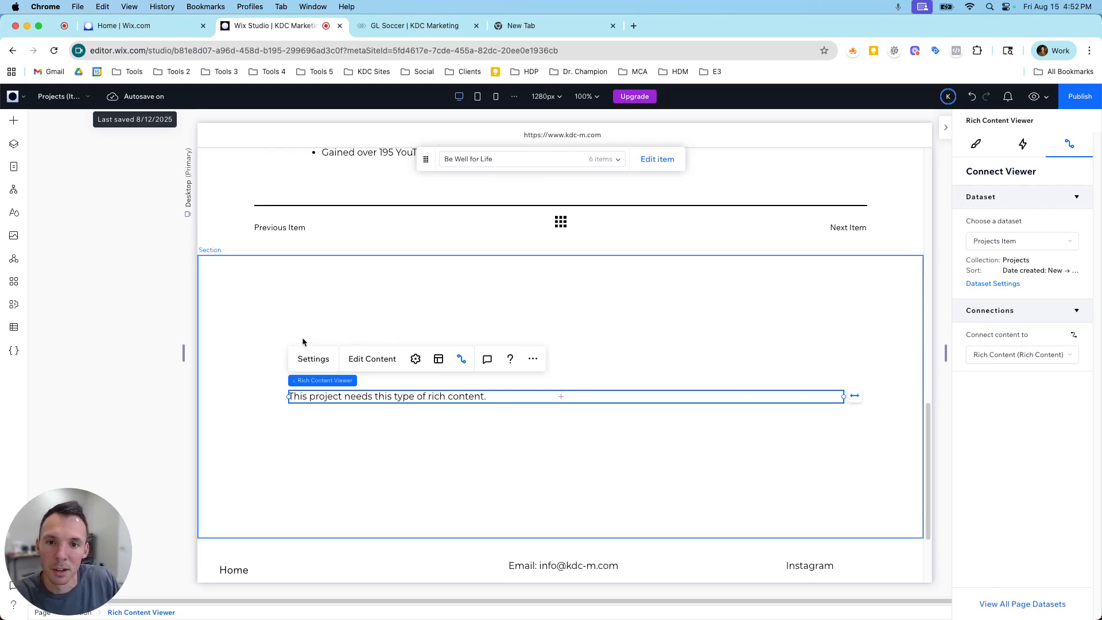
scroll(302, 337, "up", 10)
scroll(344, 287, "up", 5)
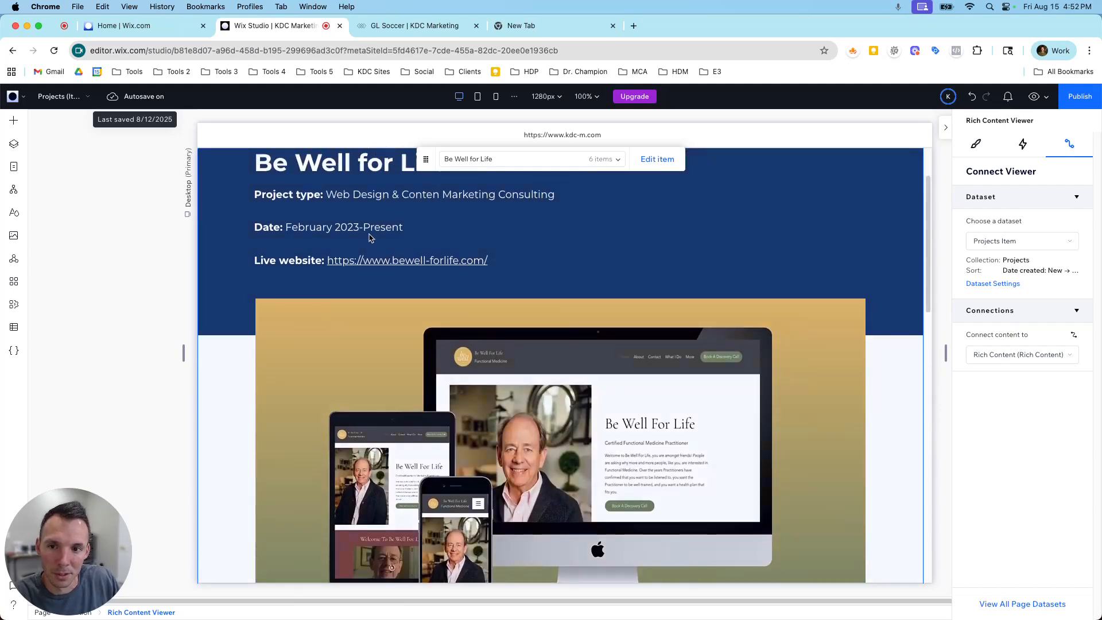
scroll(353, 264, "up", 3)
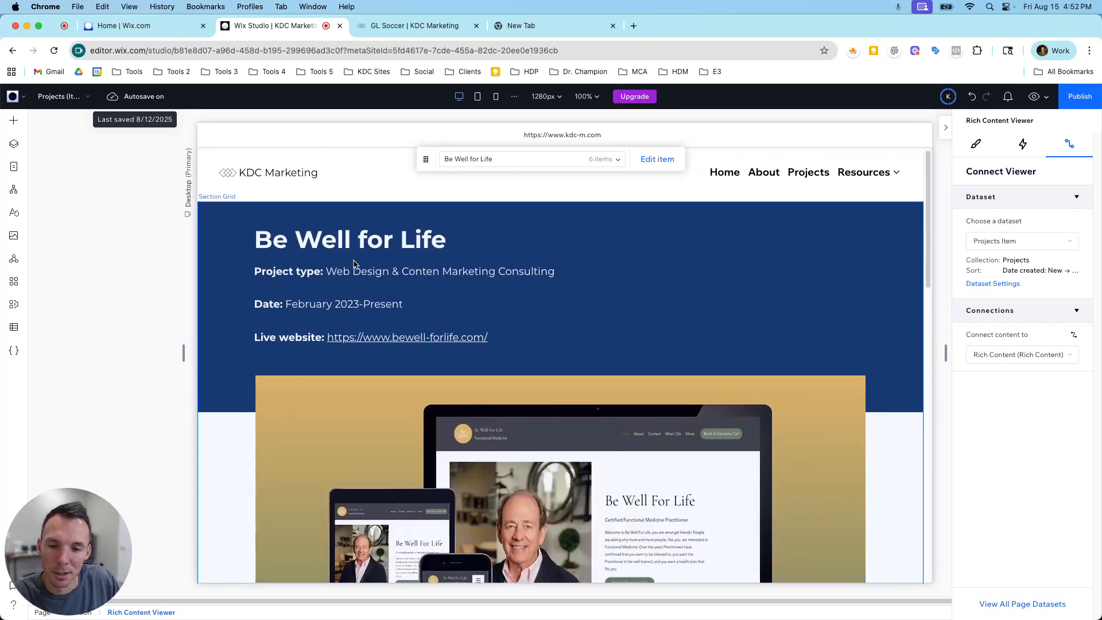
Delete the section containing the Rich Content Viewer from the Projects (Item) page.
scroll(354, 263, "down", 15)
left_click(276, 299)
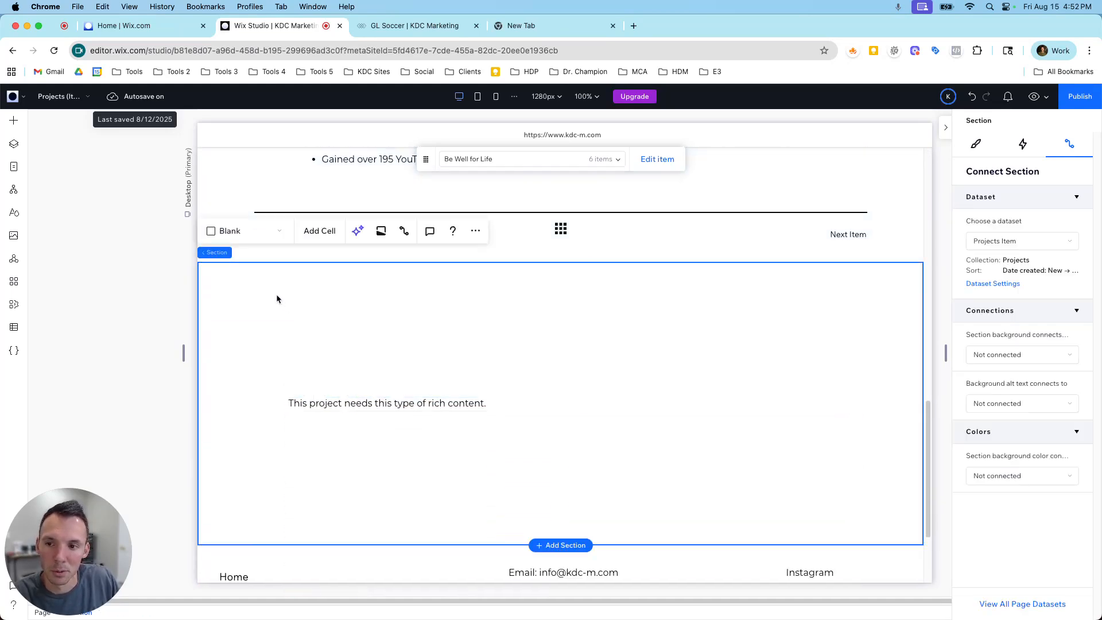
key("Delete")
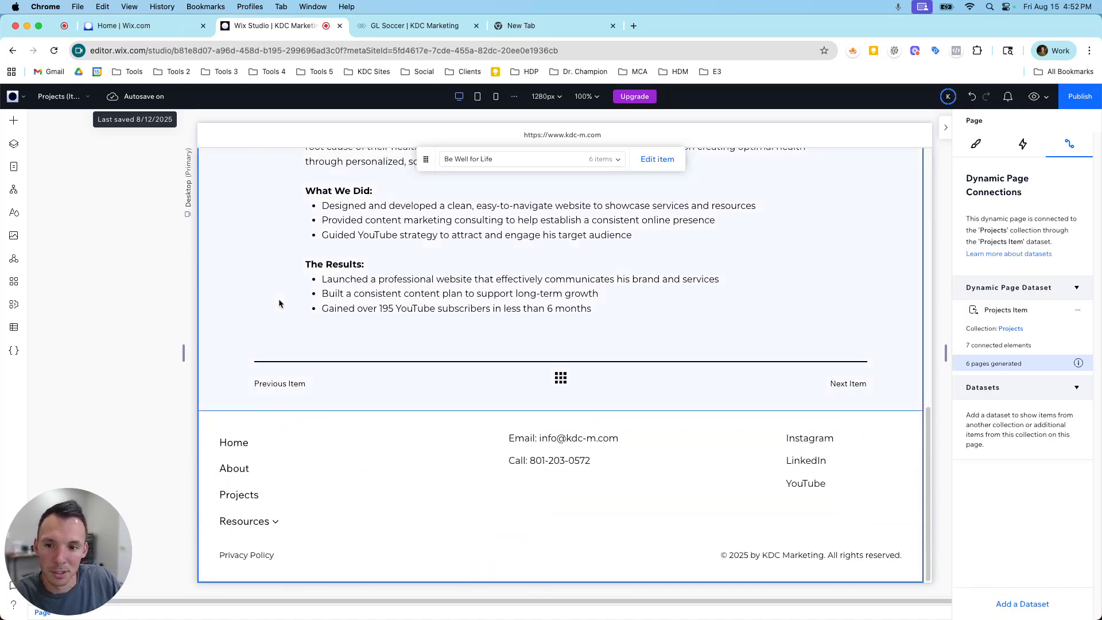
Return to the beginning of the Be Well for Life page and open the Projects collection from the site's collections.
scroll(393, 254, "up", 10)
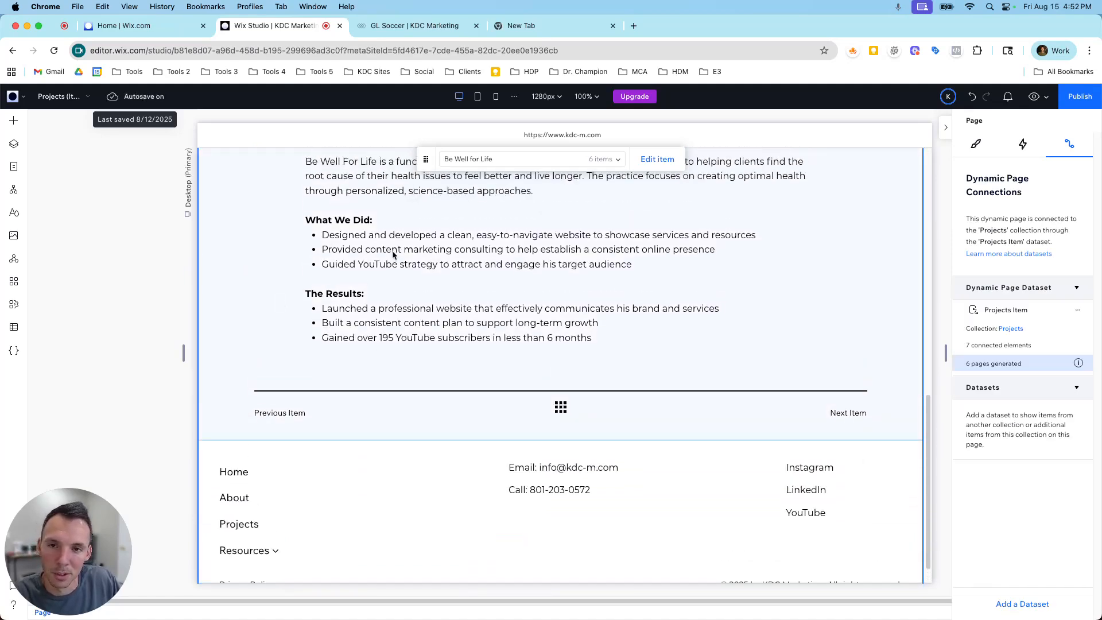
scroll(394, 255, "up", 5)
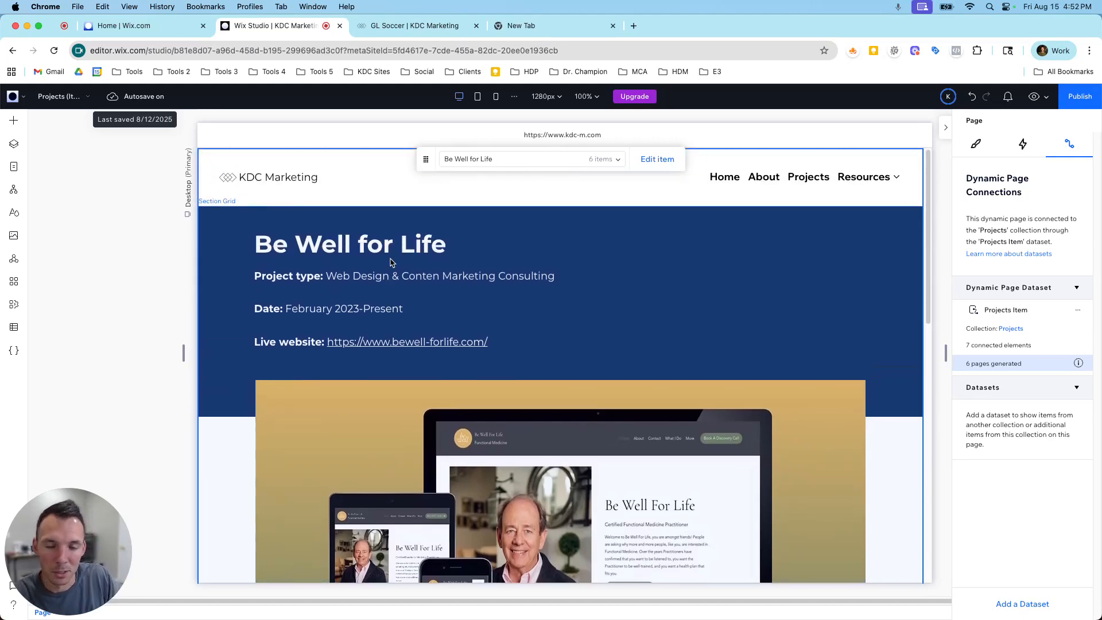
left_click(14, 327)
left_click(92, 150)
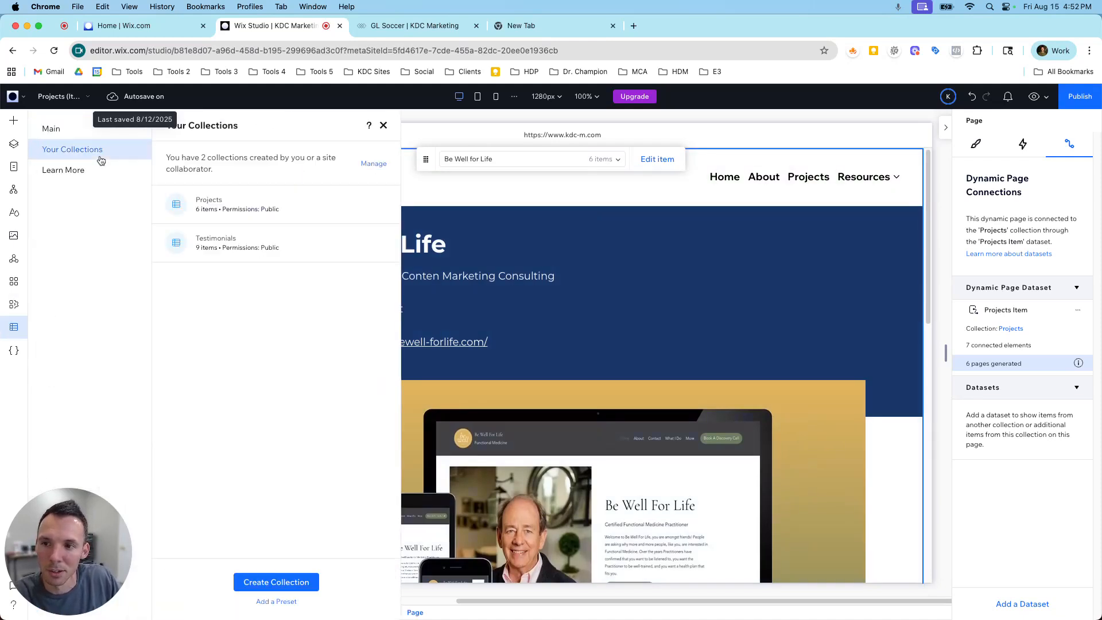
left_click(219, 213)
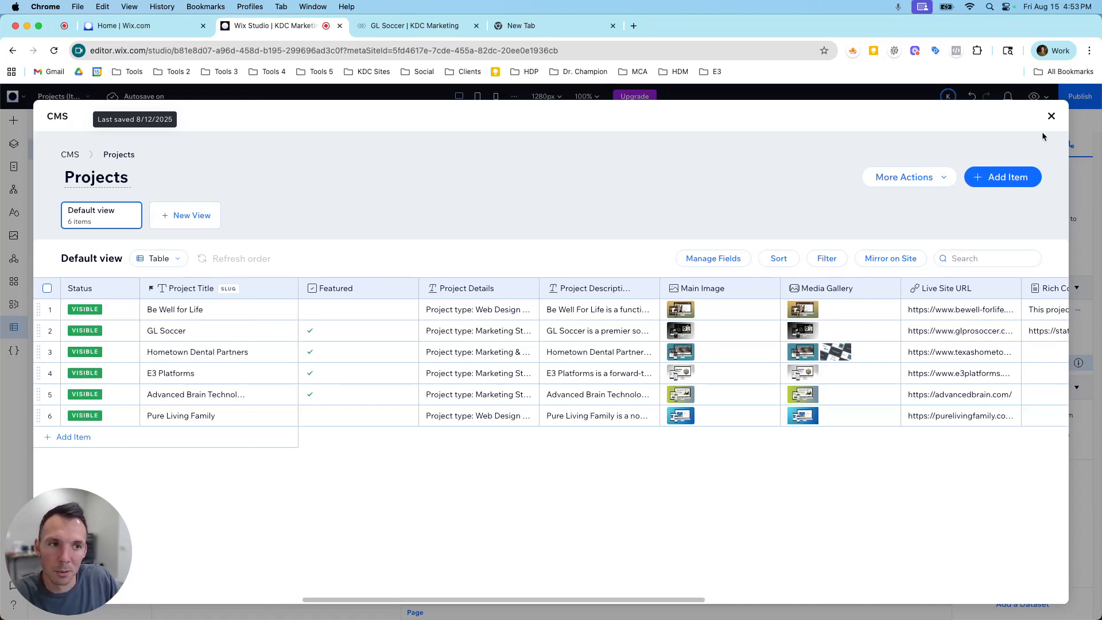
Close the Projects collection and compare the page options of the dynamic Projects pages with those of the About page.
left_click(1051, 116)
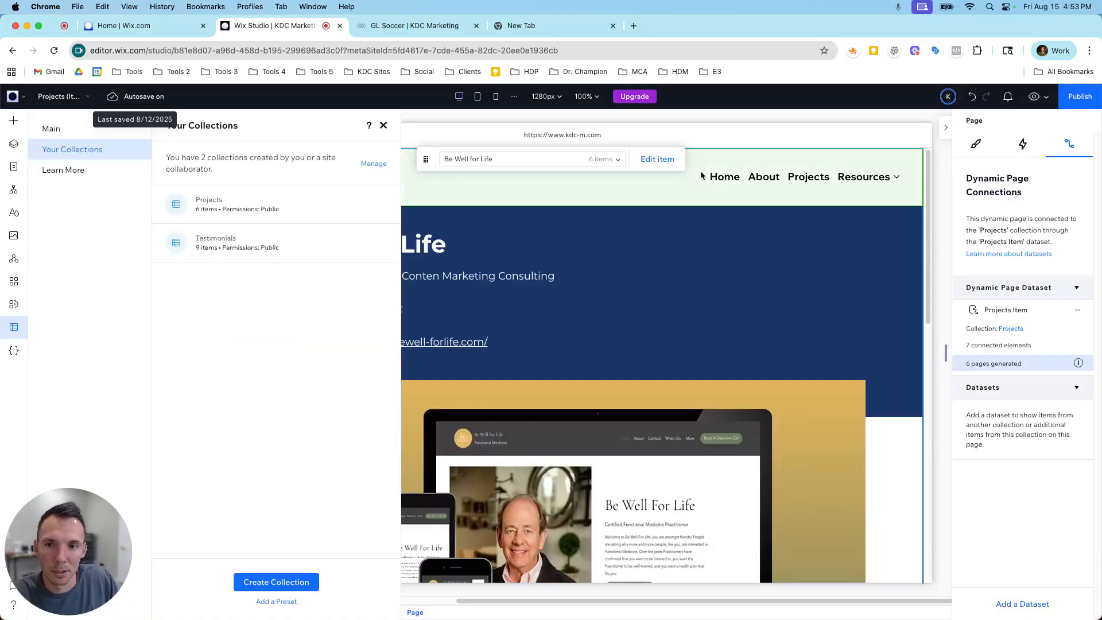
left_click(383, 125)
left_click(14, 167)
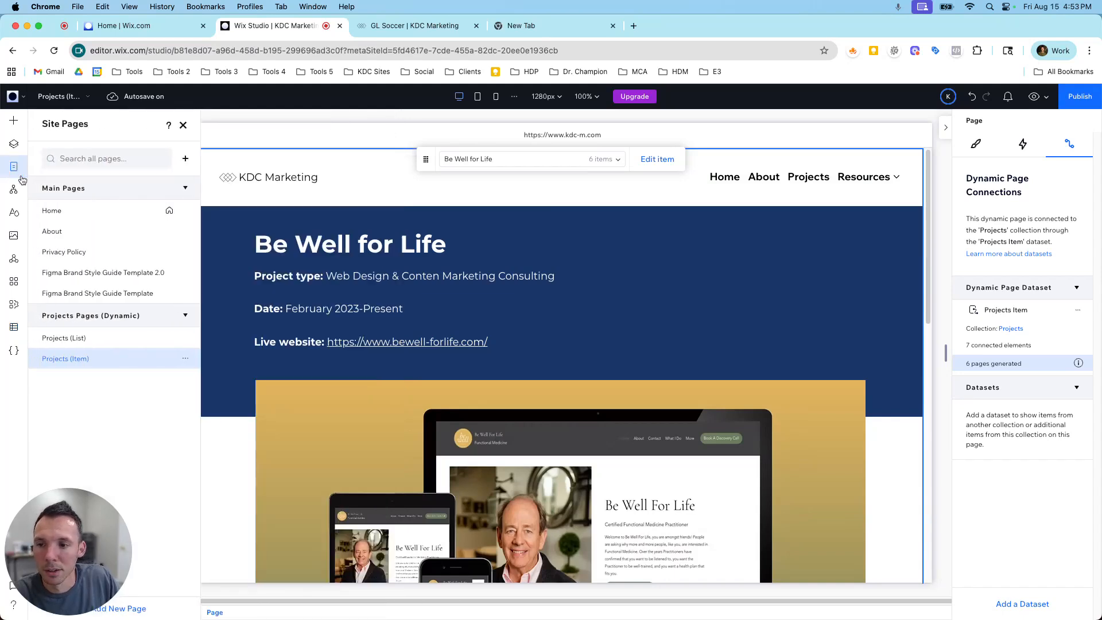
left_click(184, 360)
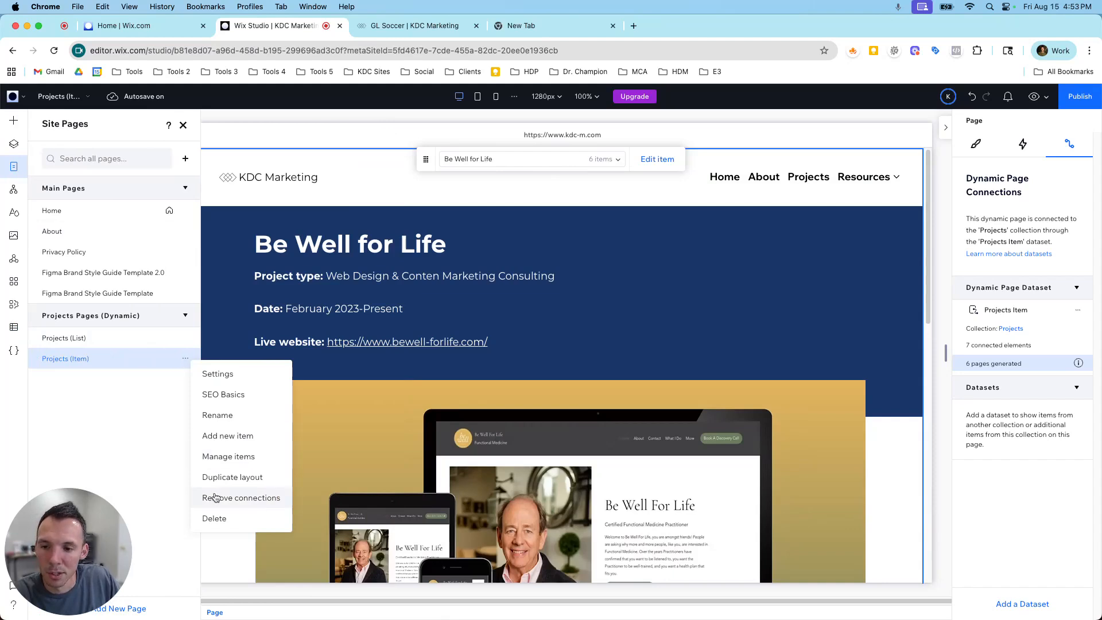
left_click(187, 339)
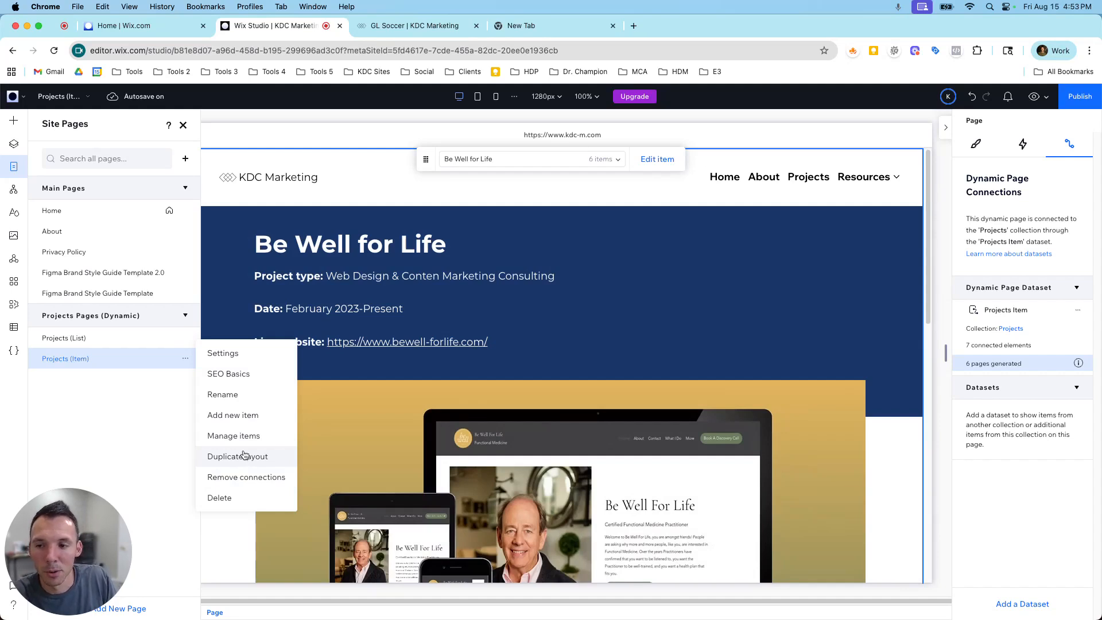
left_click(167, 379)
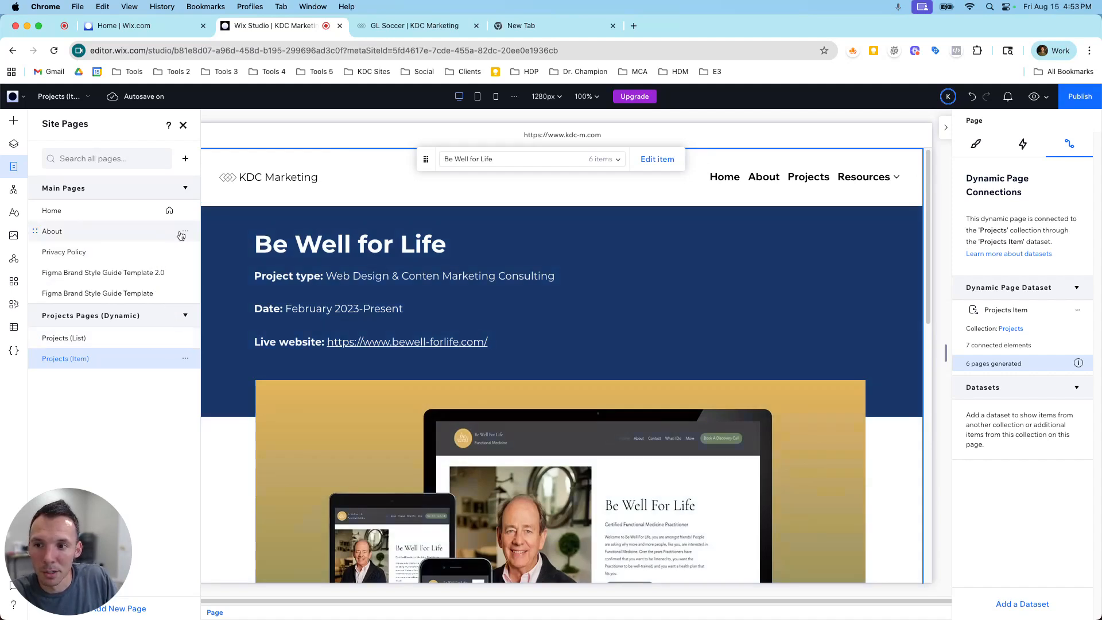
left_click(185, 231)
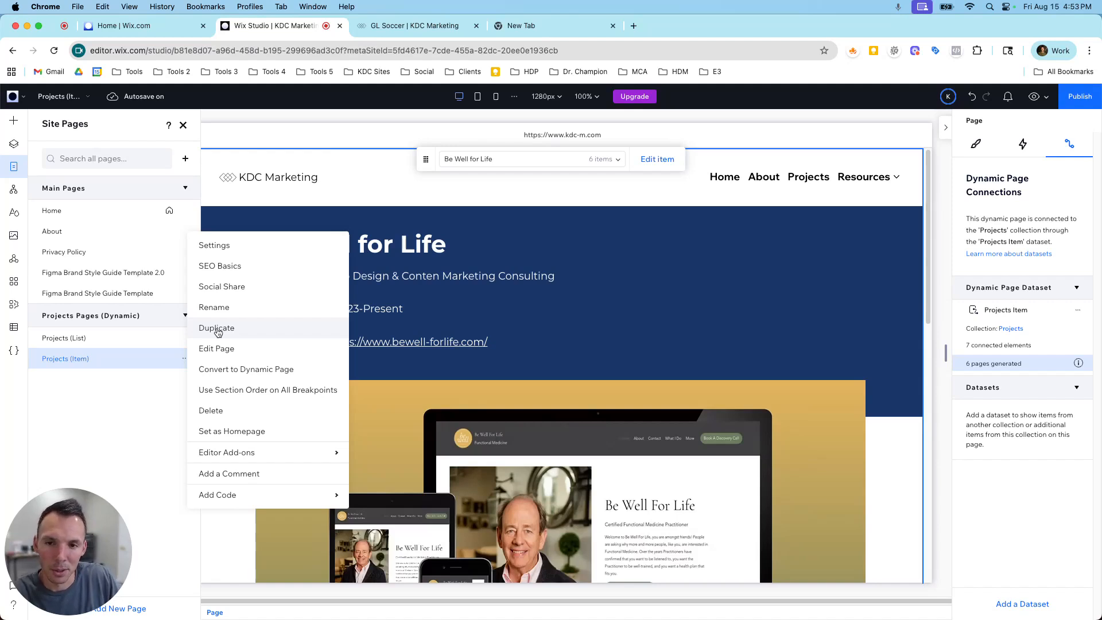
left_click(399, 224)
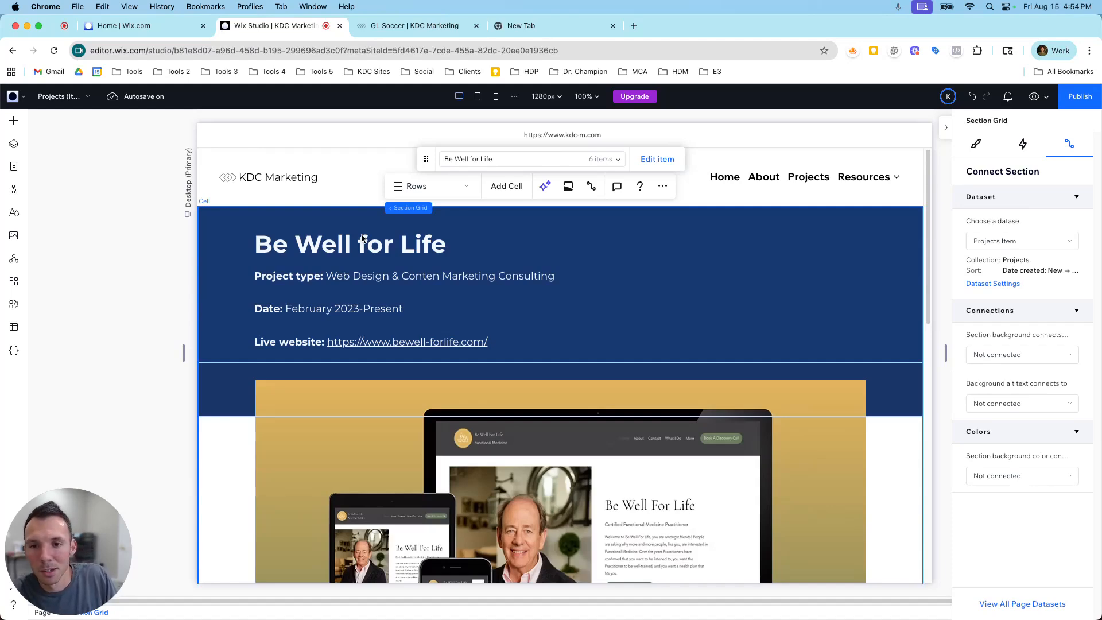
Review the Be Well for Life item page down to the footer and return to its beginning.
scroll(397, 235, "down", 8)
scroll(413, 285, "down", 5)
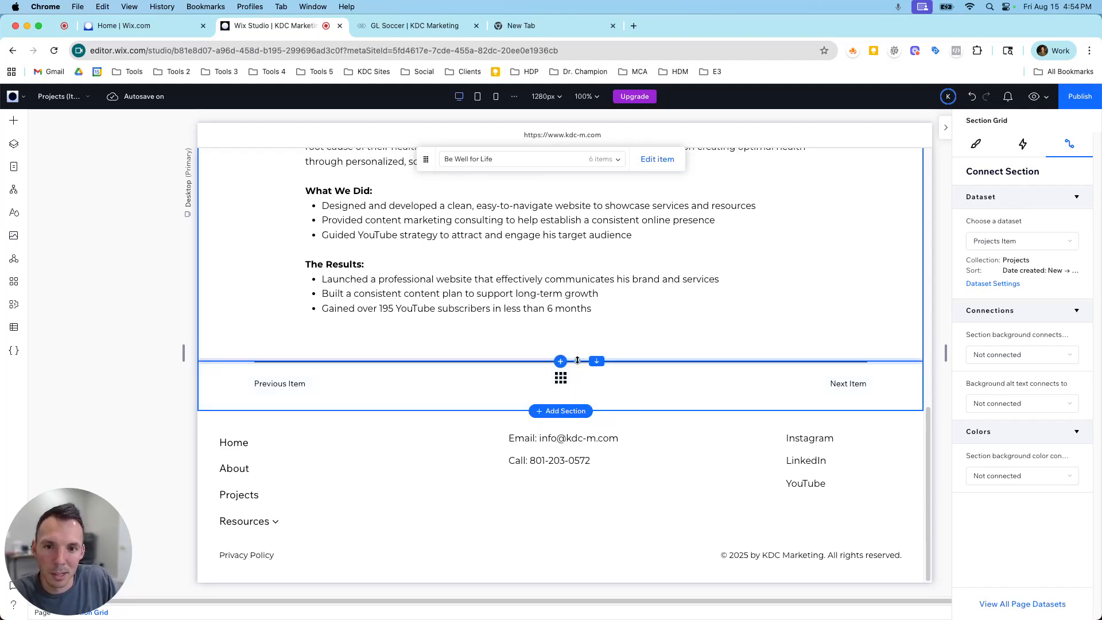
scroll(540, 332, "up", 10)
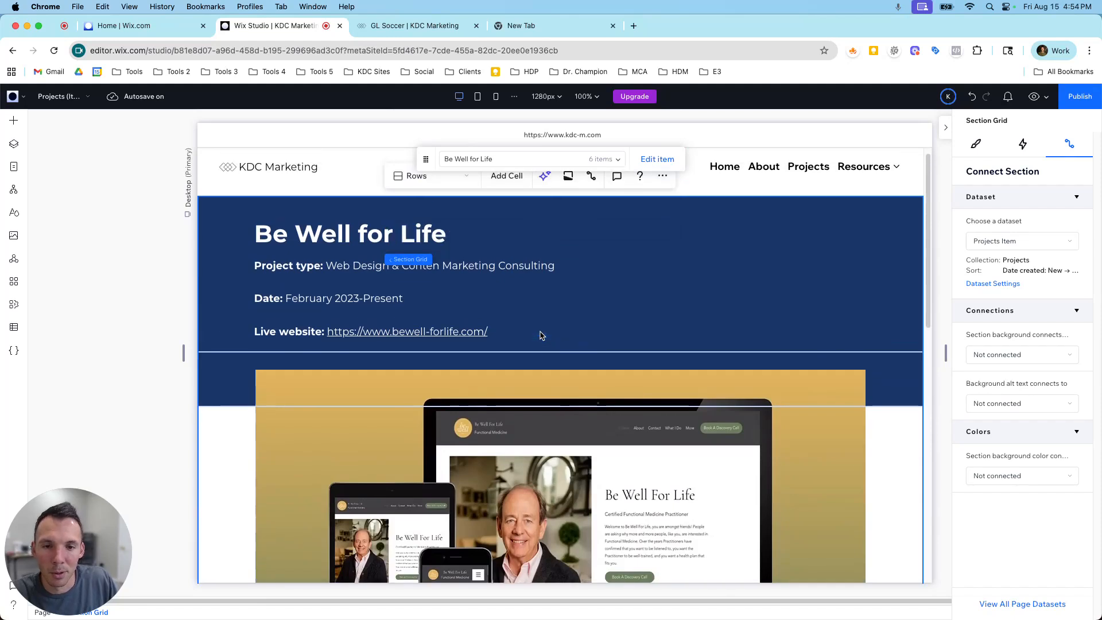